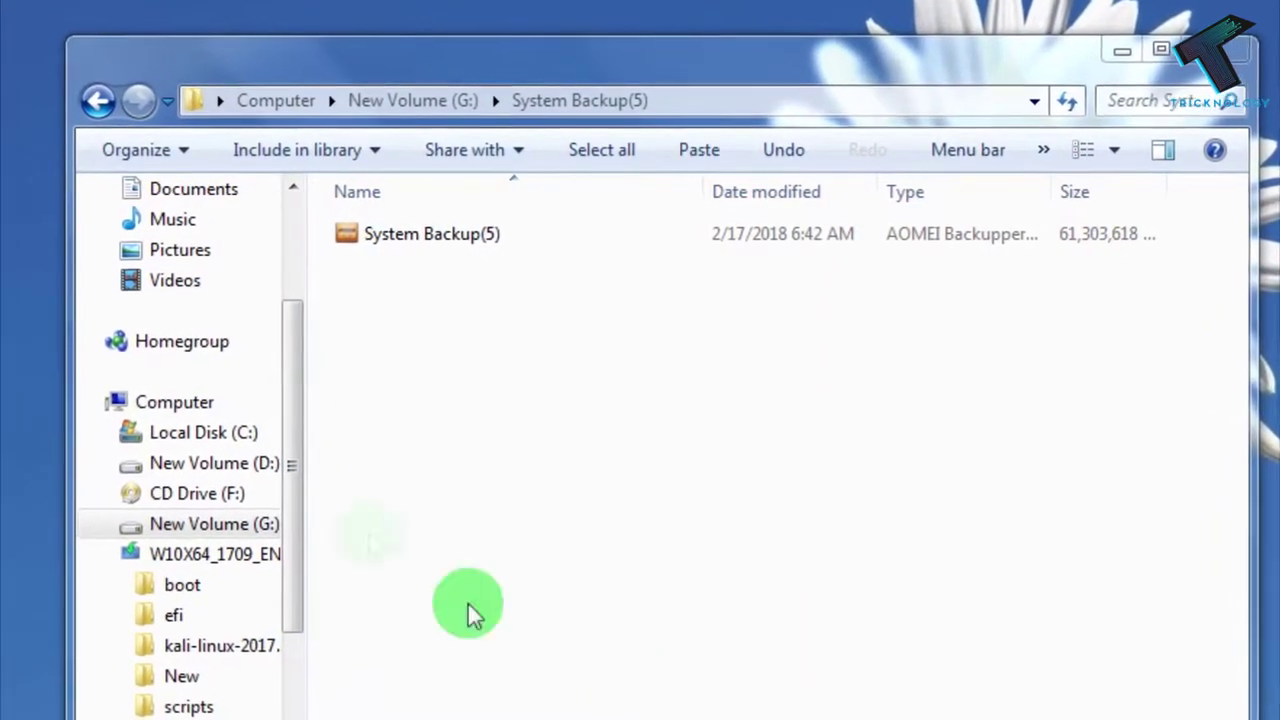
# Step: Select the BackupperFull installer in Downloads\Backupper, then minimize Explorer
pyautogui.click(430, 235)
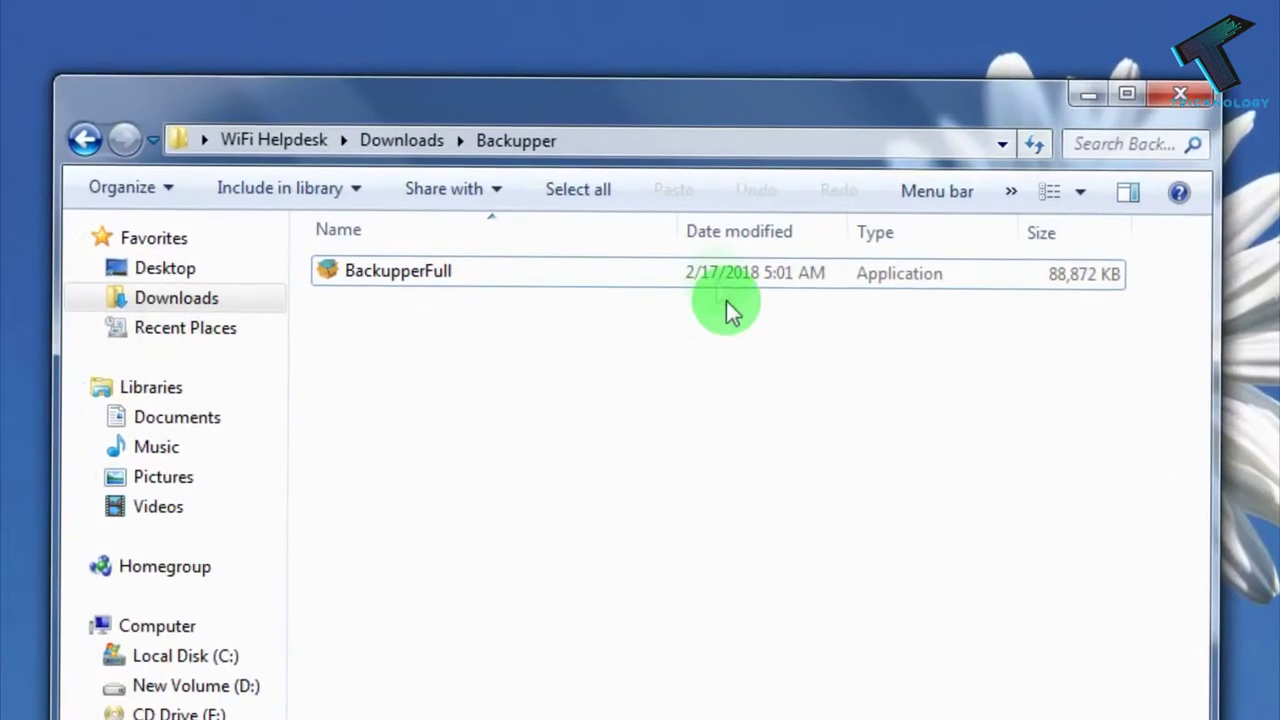
pyautogui.click(391, 278)
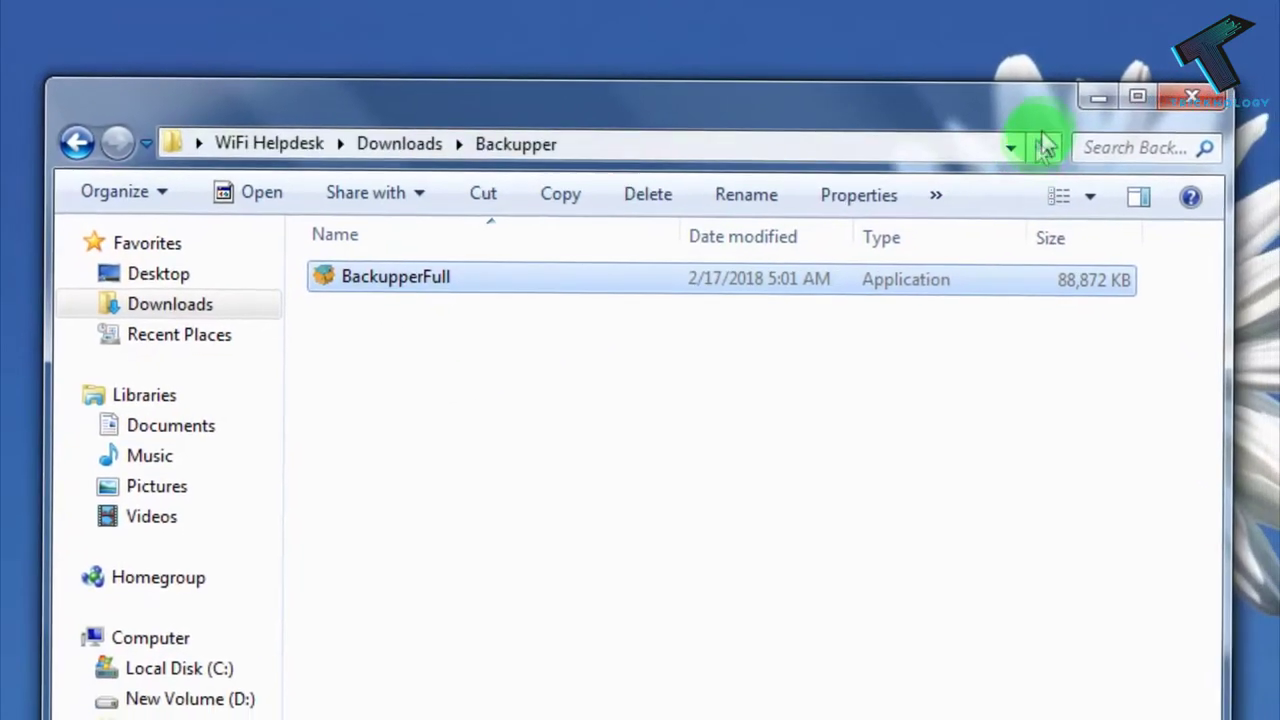
pyautogui.click(1104, 98)
pyautogui.click(180, 557)
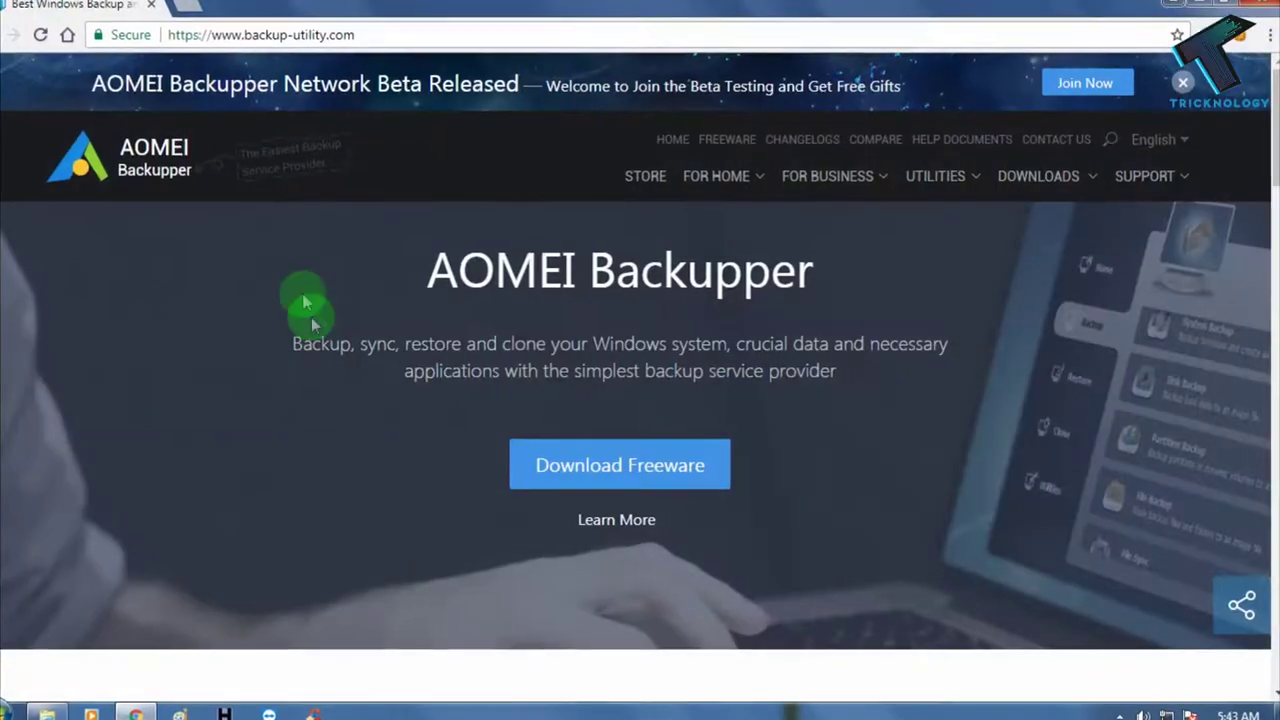
pyautogui.moveTo(216, 35); pyautogui.dragTo(401, 38)
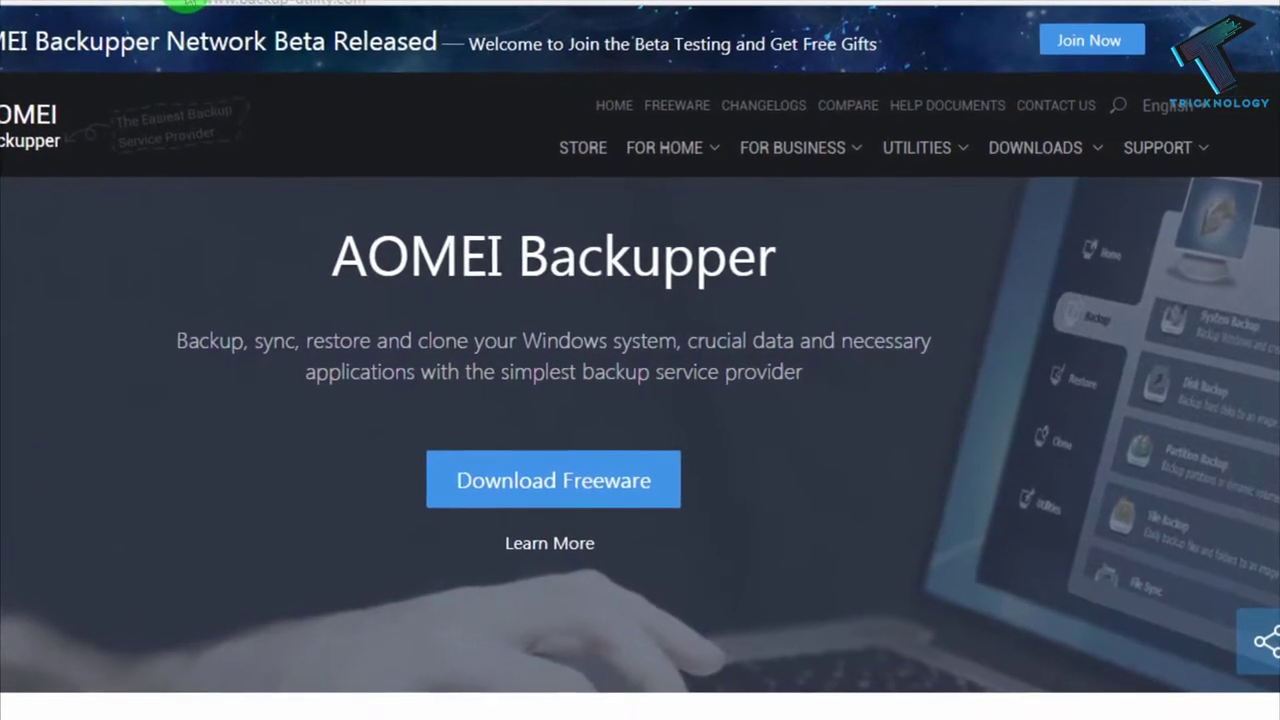
pyautogui.scroll(-1, 367, 238)
pyautogui.scroll(-2, 497, 294)
pyautogui.scroll(2, 330, 337)
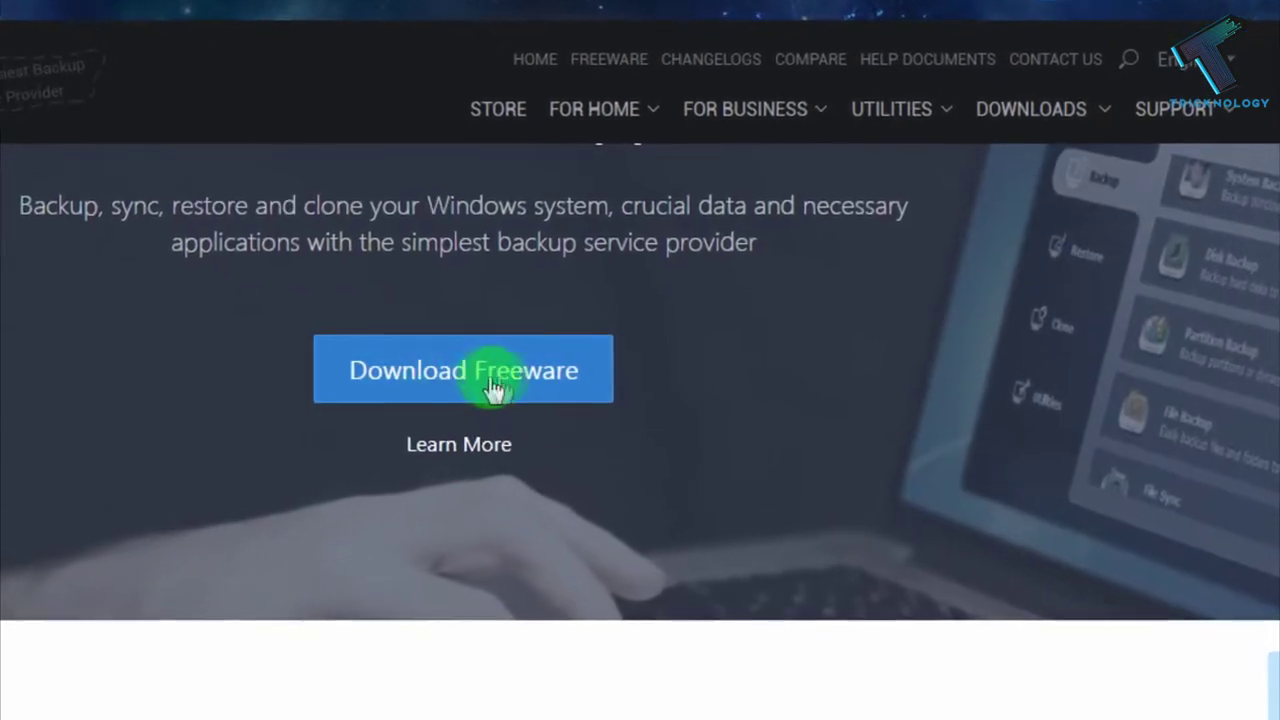
# Step: Start the Backupper Standard 4.0.6 download from Local Download 1, then cancel this duplicate download
pyautogui.click(492, 388)
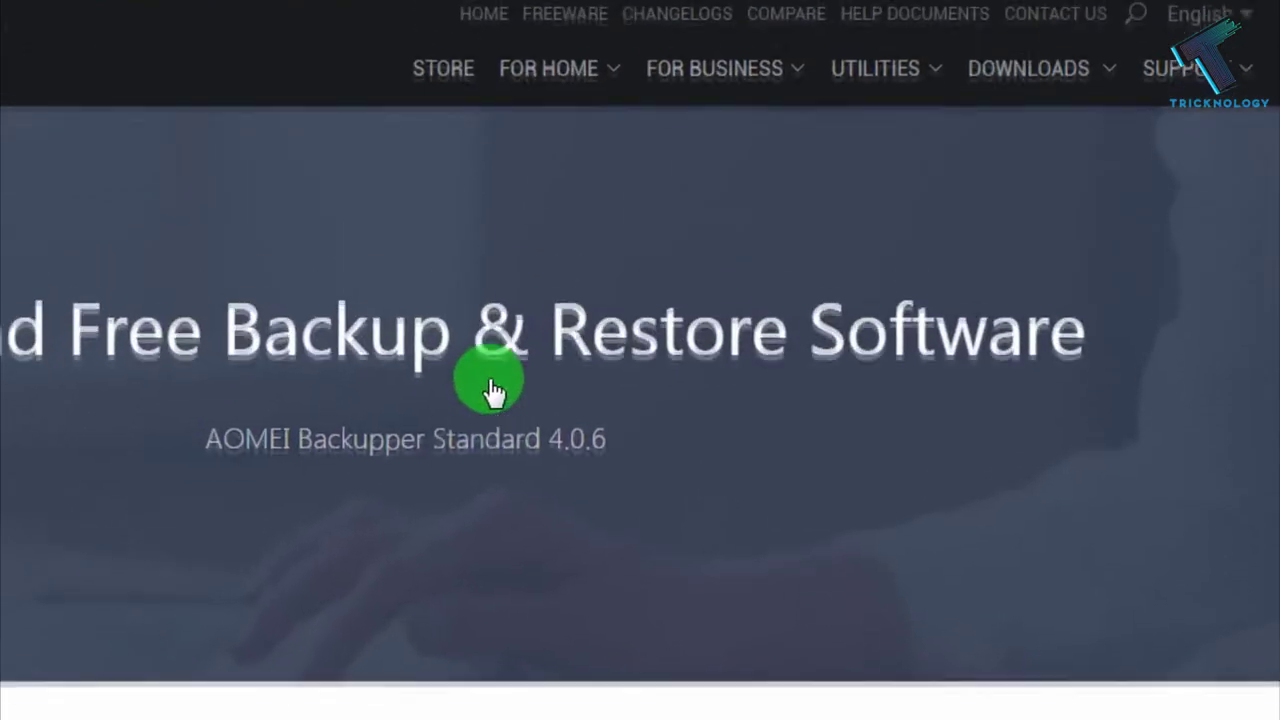
pyautogui.scroll(-5, 471, 386)
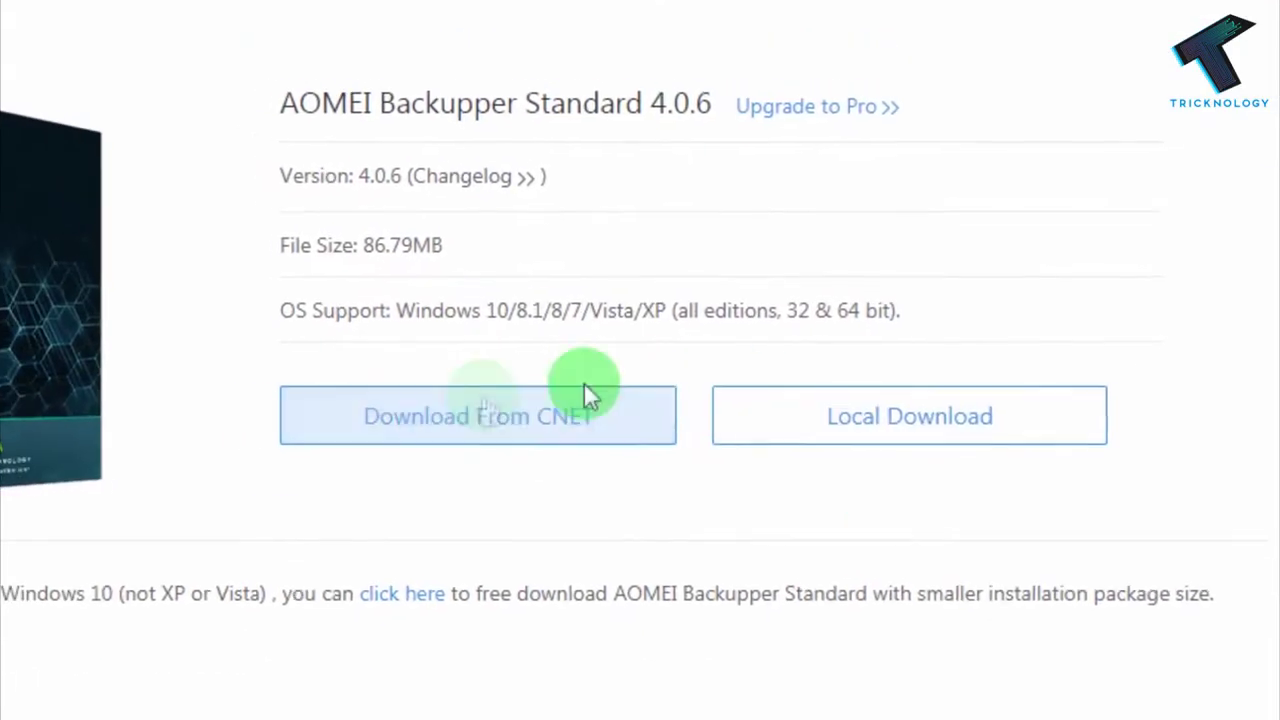
pyautogui.click(915, 416)
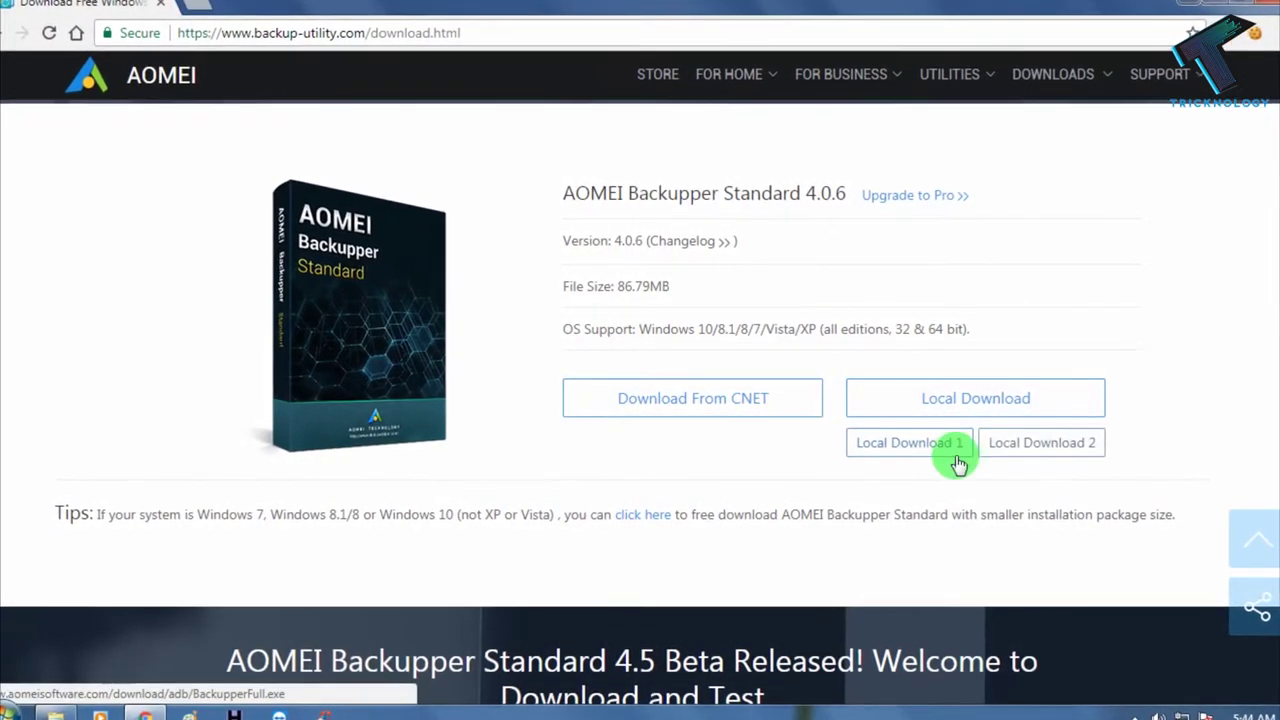
pyautogui.click(958, 463)
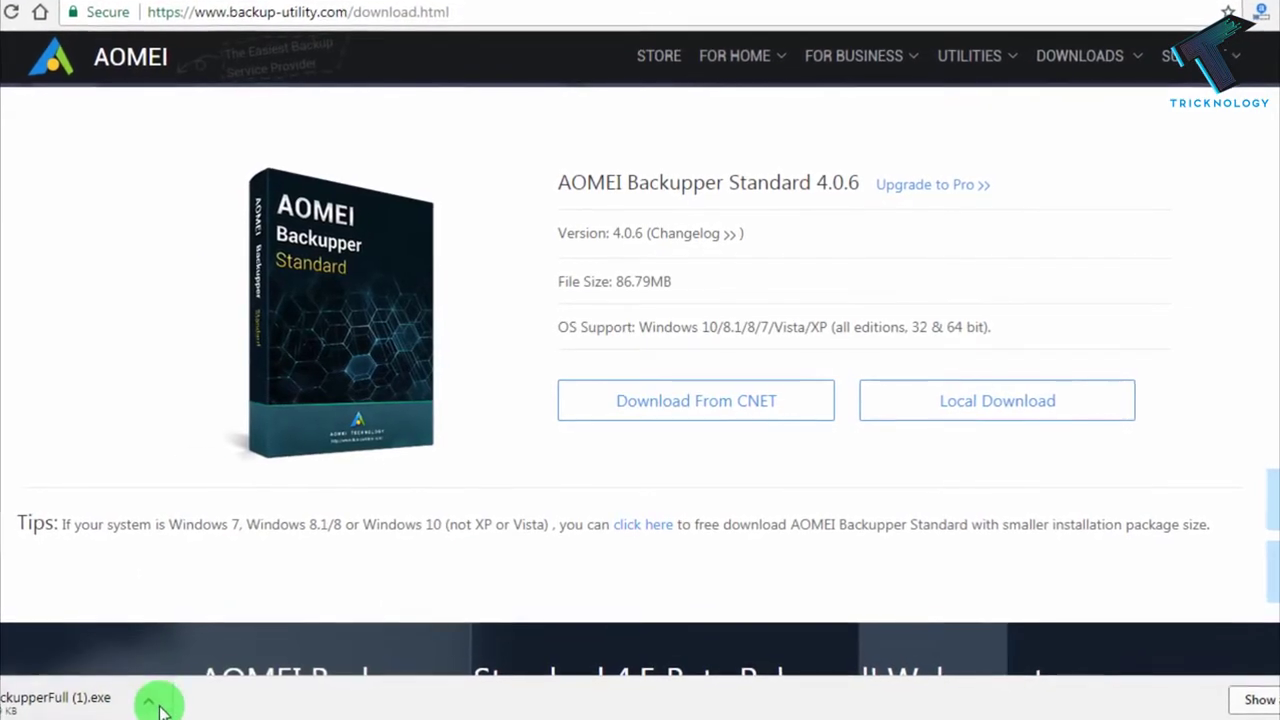
pyautogui.click(152, 703)
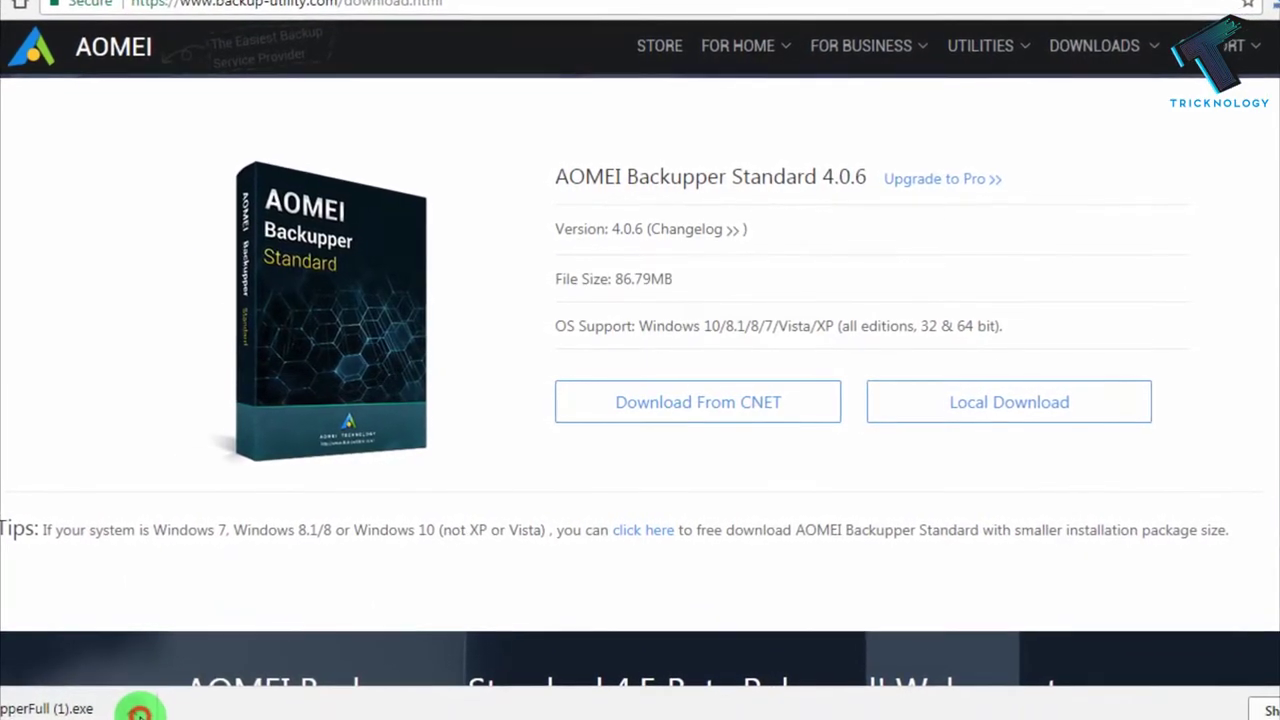
pyautogui.click(190, 685)
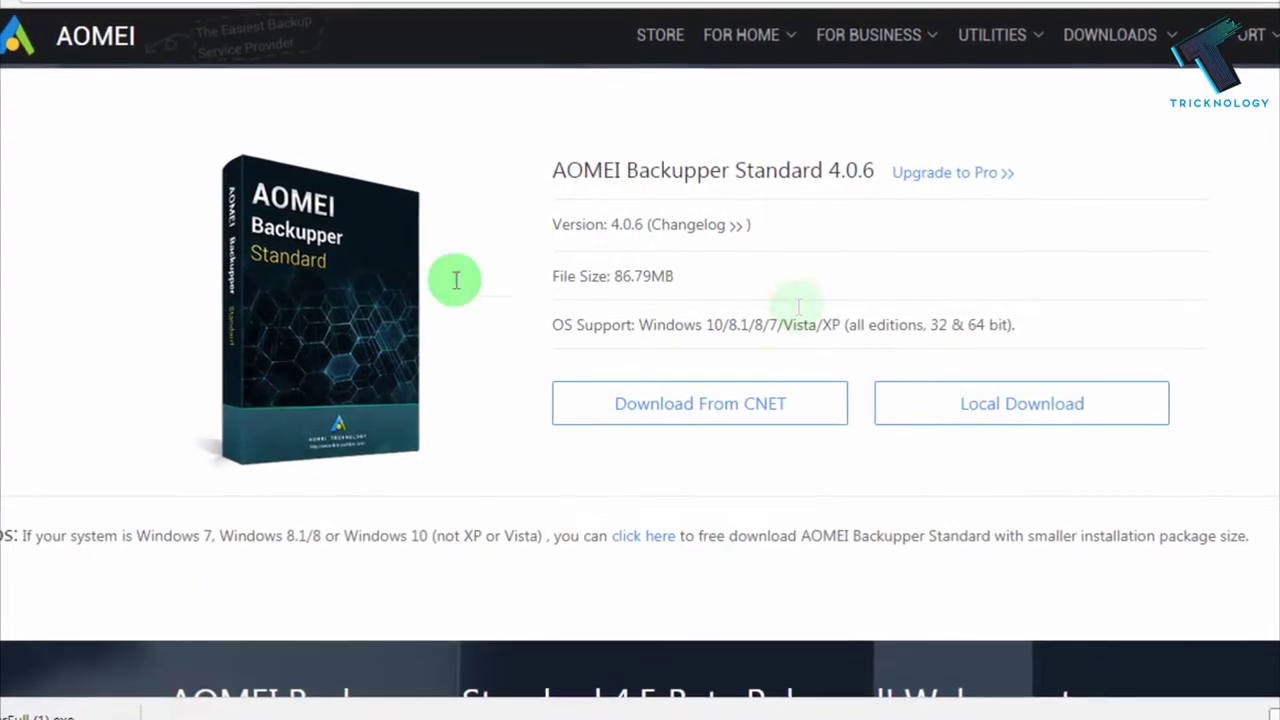
# Step: Return to the Downloads\Backupper folder window with nothing selected
pyautogui.press('super+d')
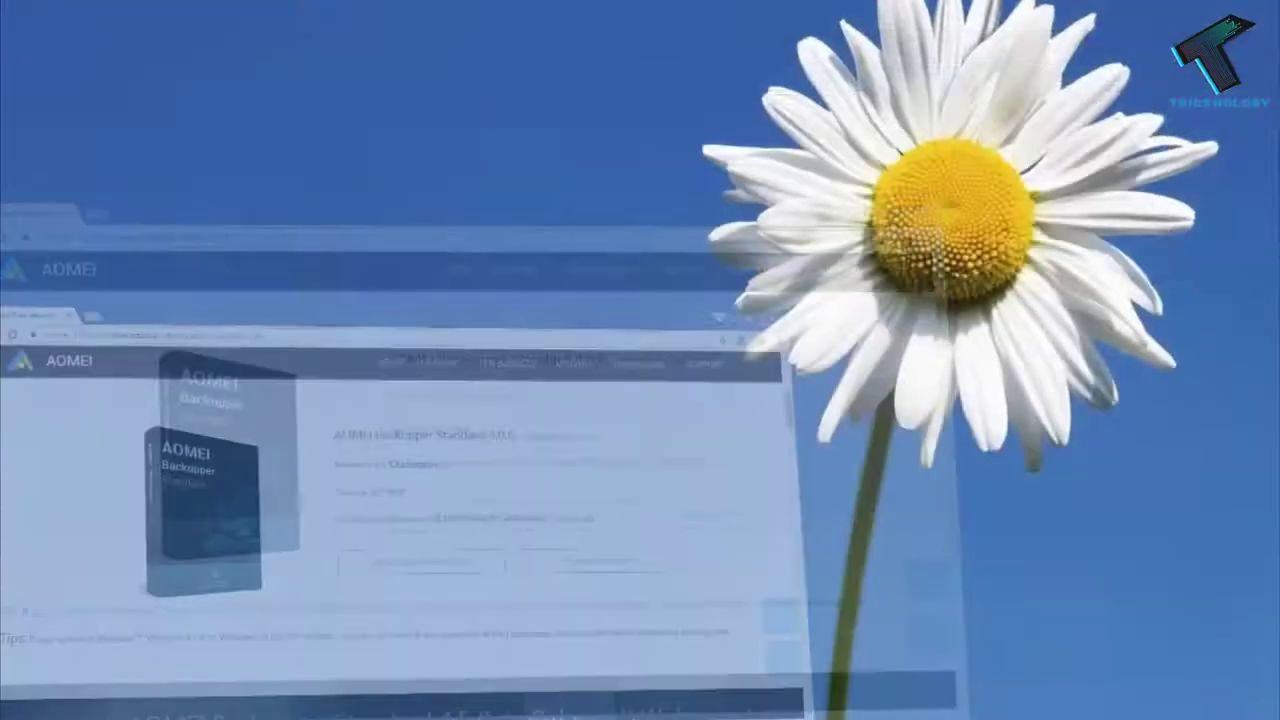
pyautogui.click(80, 712)
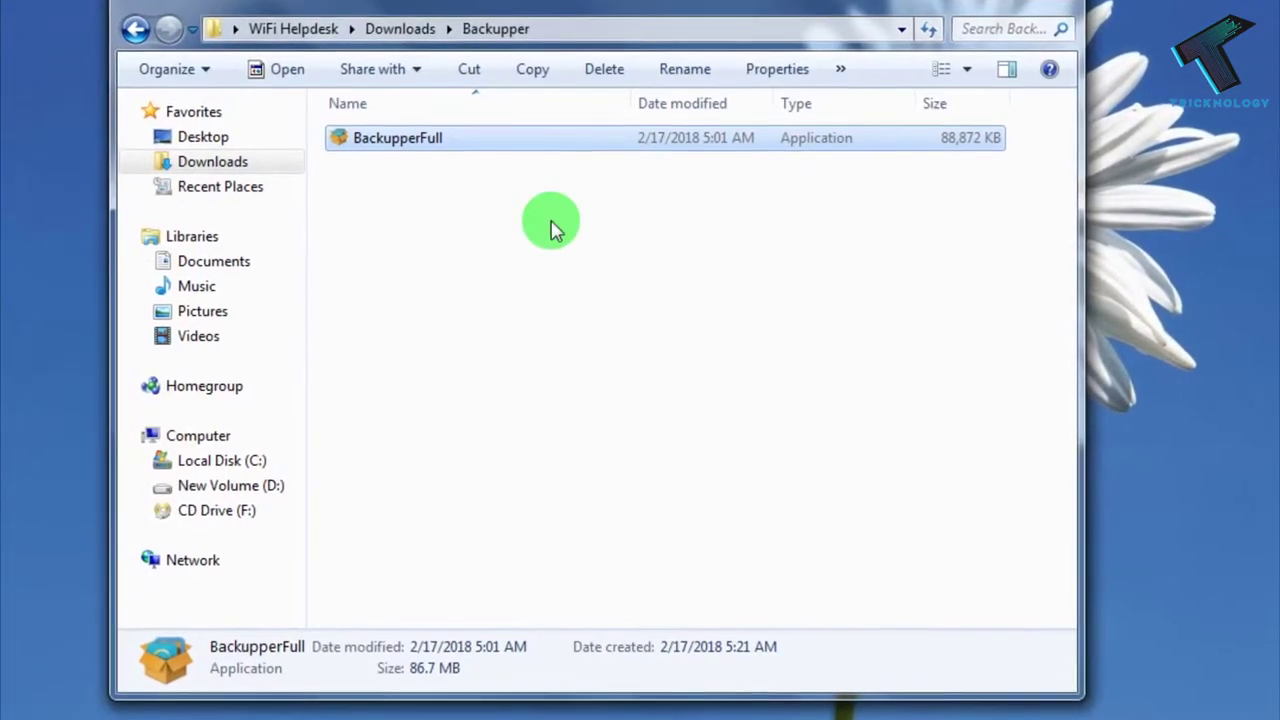
pyautogui.click(556, 229)
# Step: Run BackupperFull, install AOMEI Backupper Standard with the default language, and launch it
pyautogui.click(389, 141)
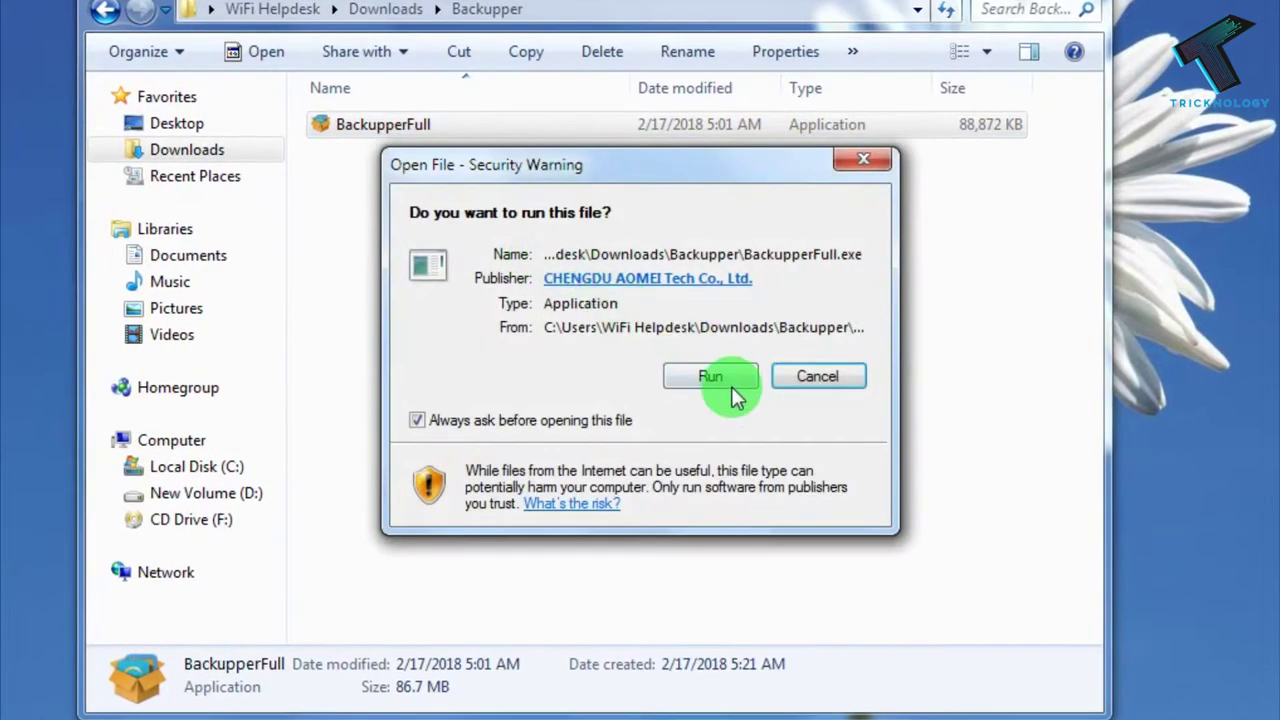
pyautogui.click(721, 372)
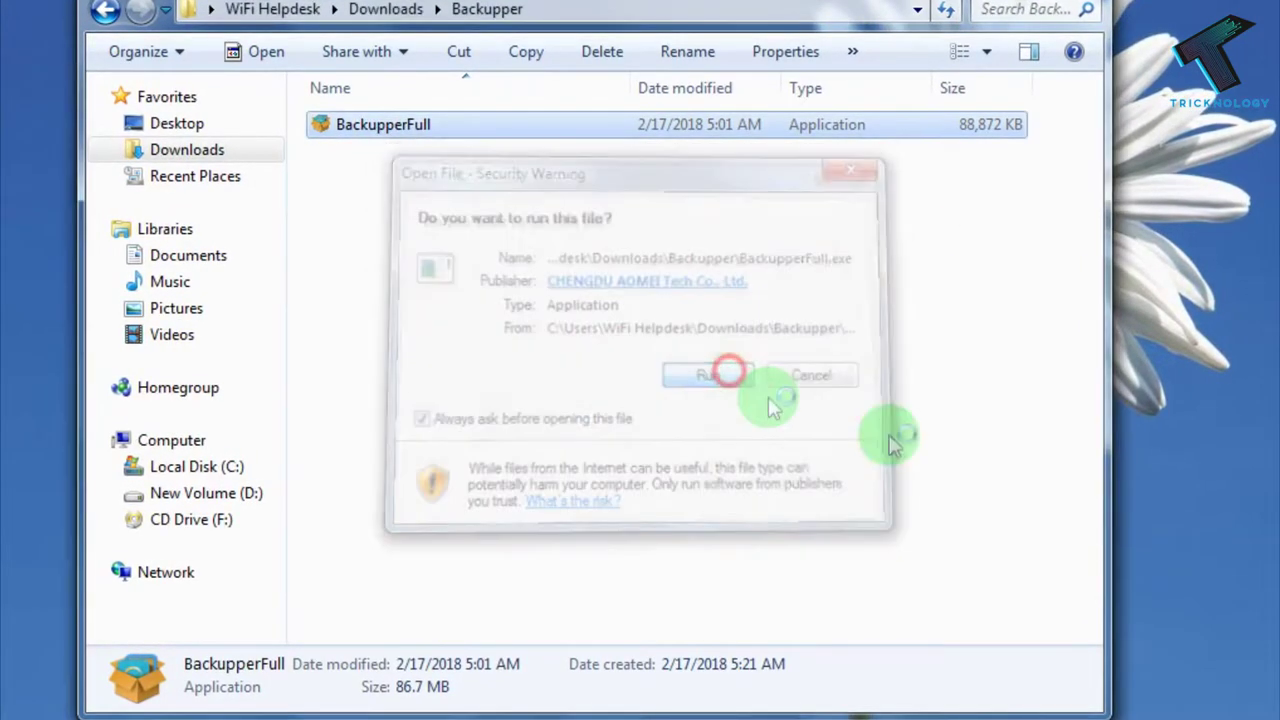
pyautogui.click(636, 410)
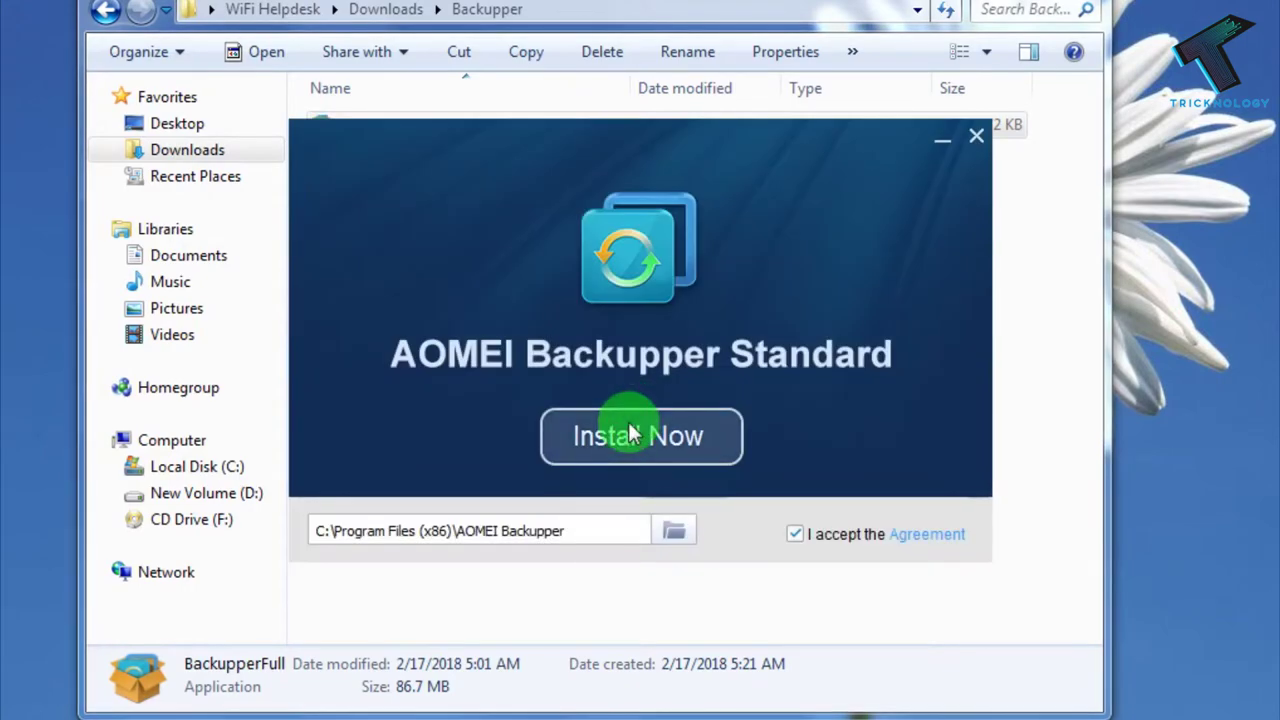
pyautogui.click(681, 443)
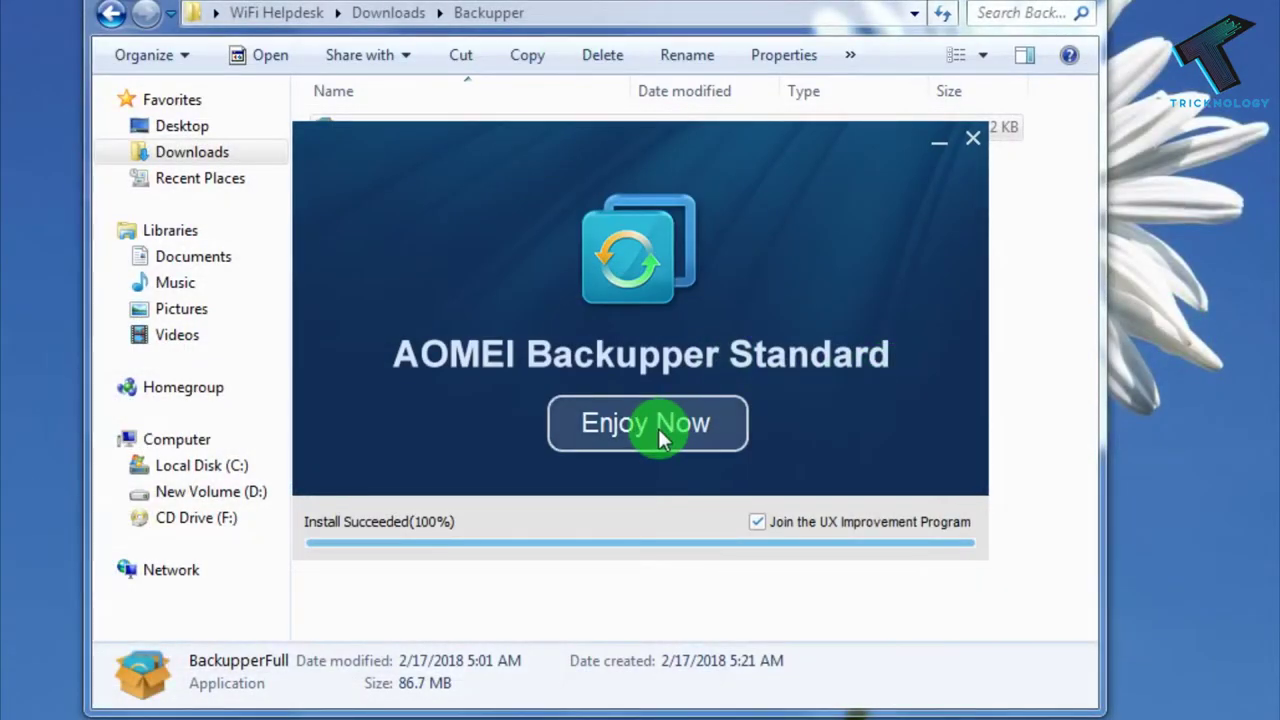
pyautogui.click(658, 428)
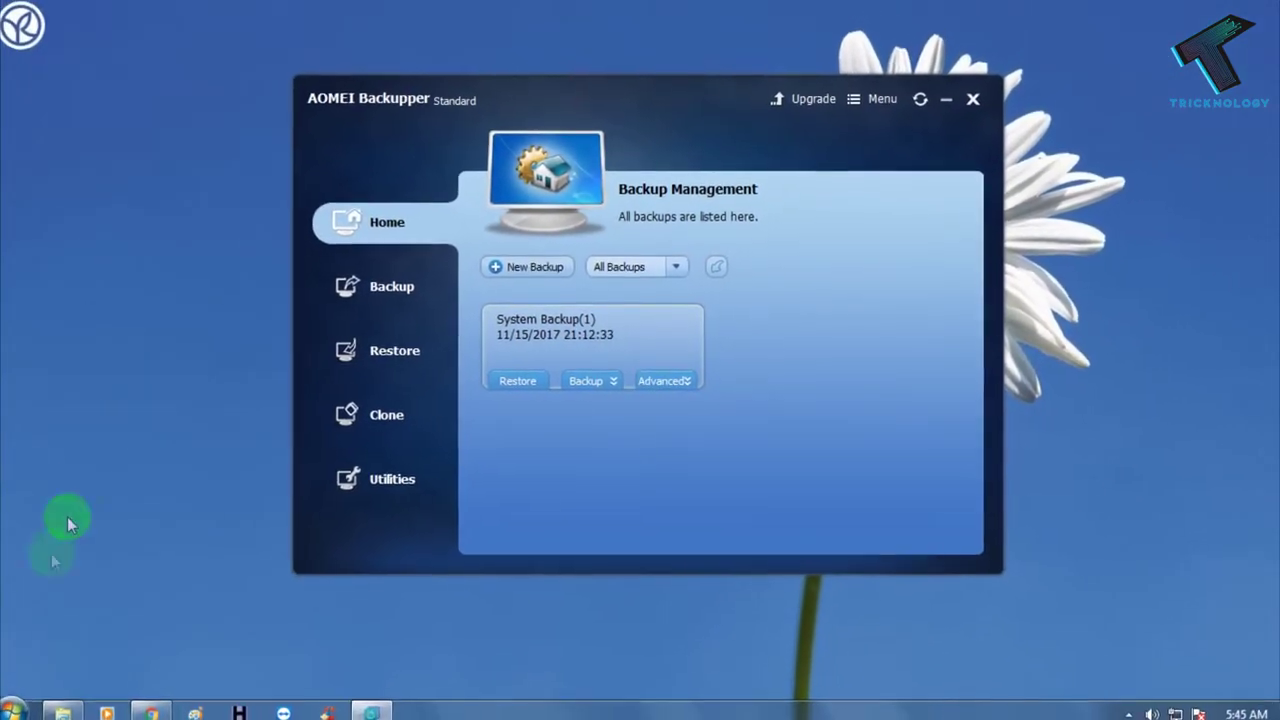
# Step: Open Computer Management through Manage on the Start menu's Computer entry
pyautogui.click(22, 703)
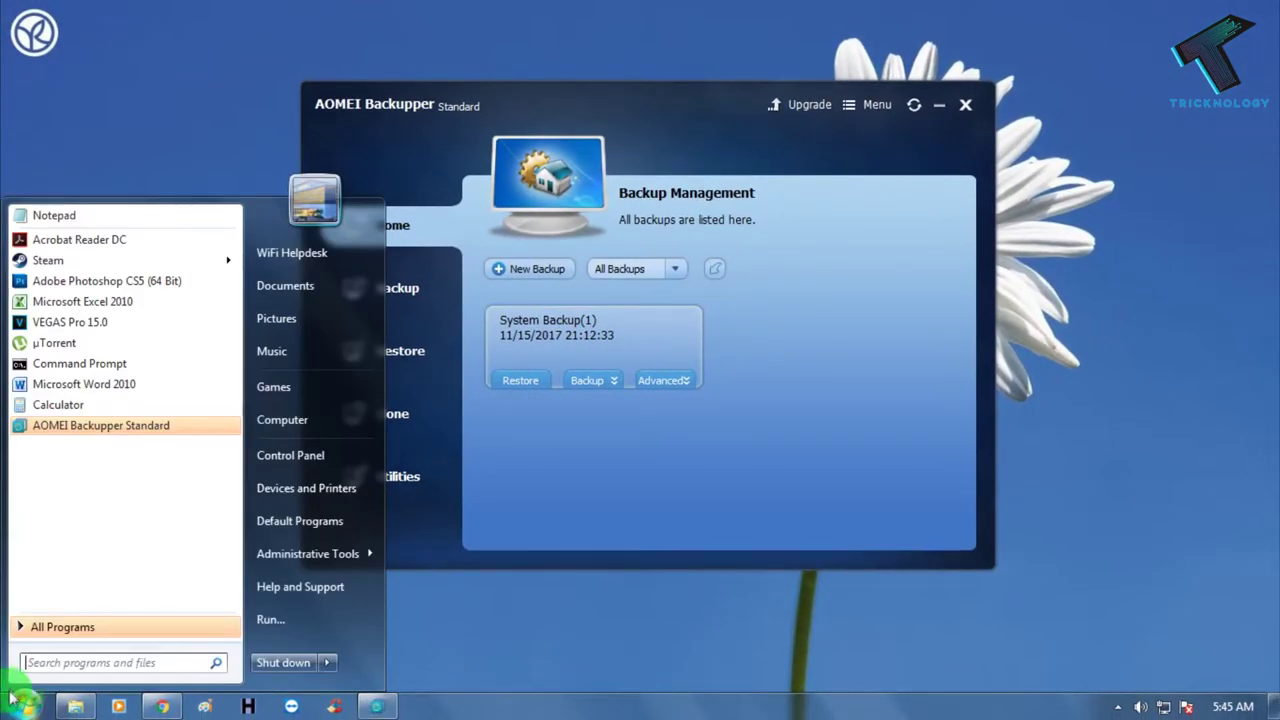
pyautogui.rightClick(311, 421)
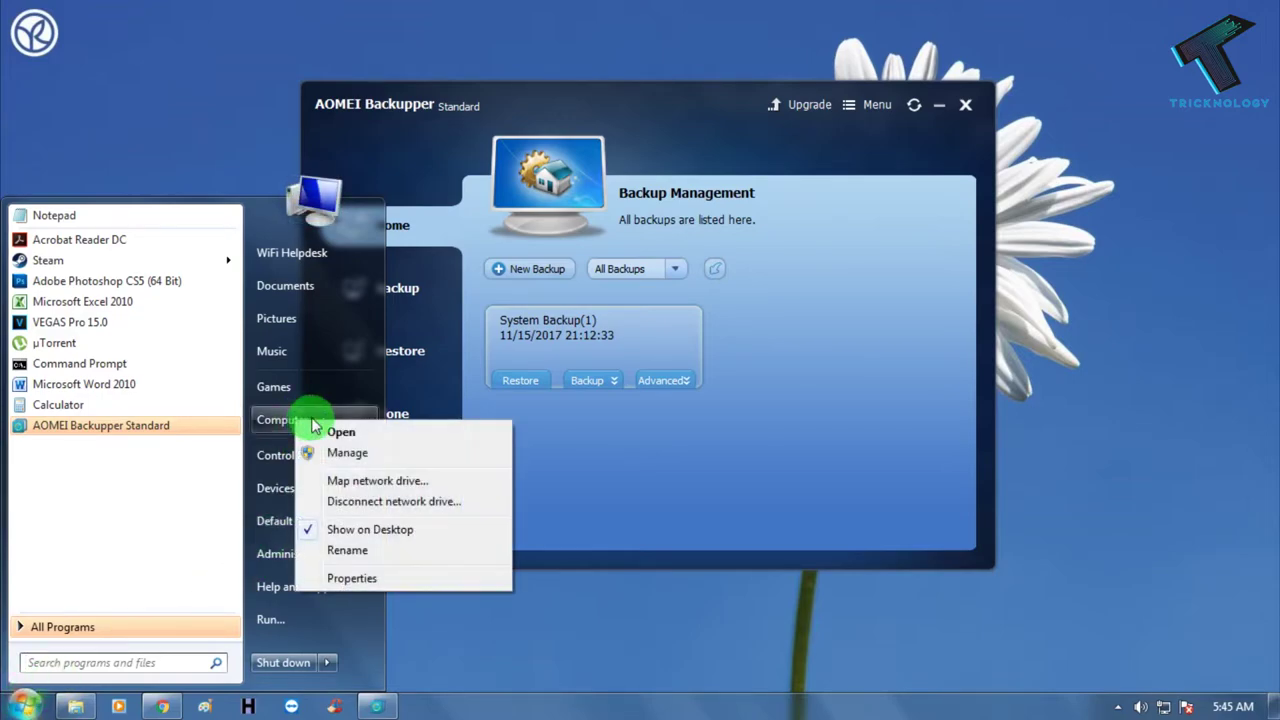
pyautogui.rightClick(320, 411)
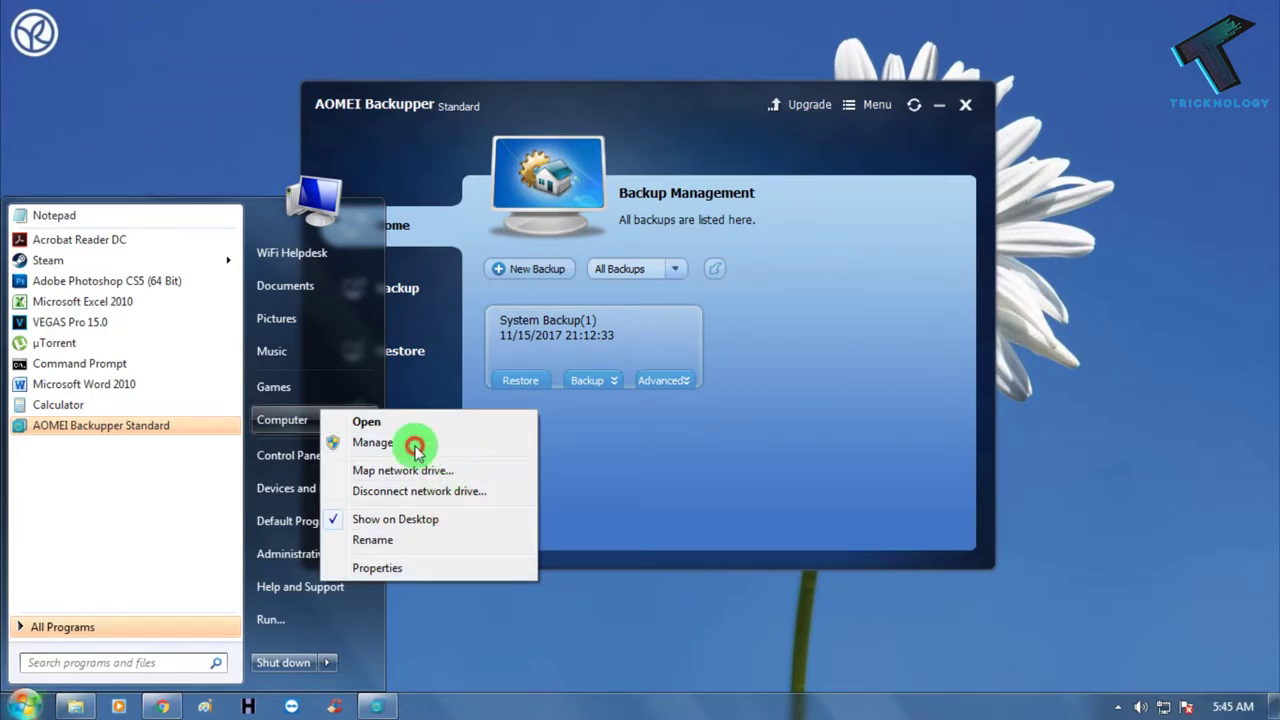
pyautogui.click(415, 447)
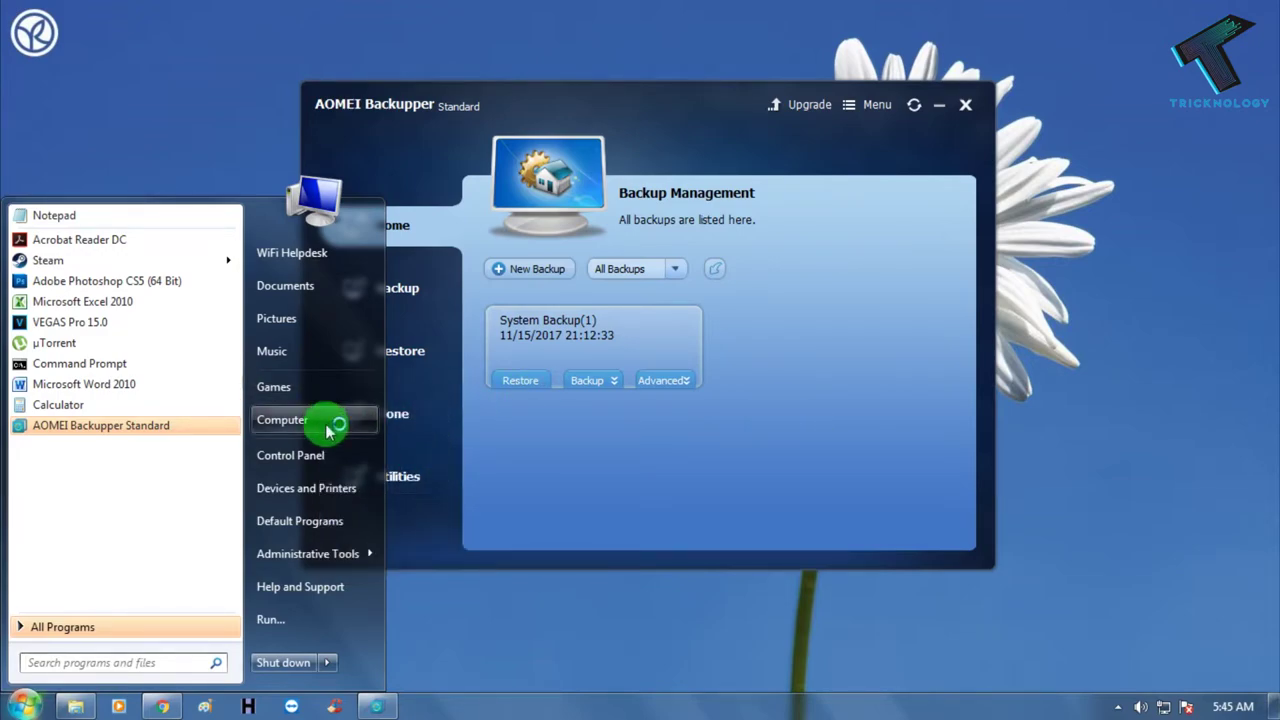
pyautogui.rightClick(313, 421)
# Step: Show Disk Management and select the 299.74 GB New Volume (D:) partition
pyautogui.click(514, 40)
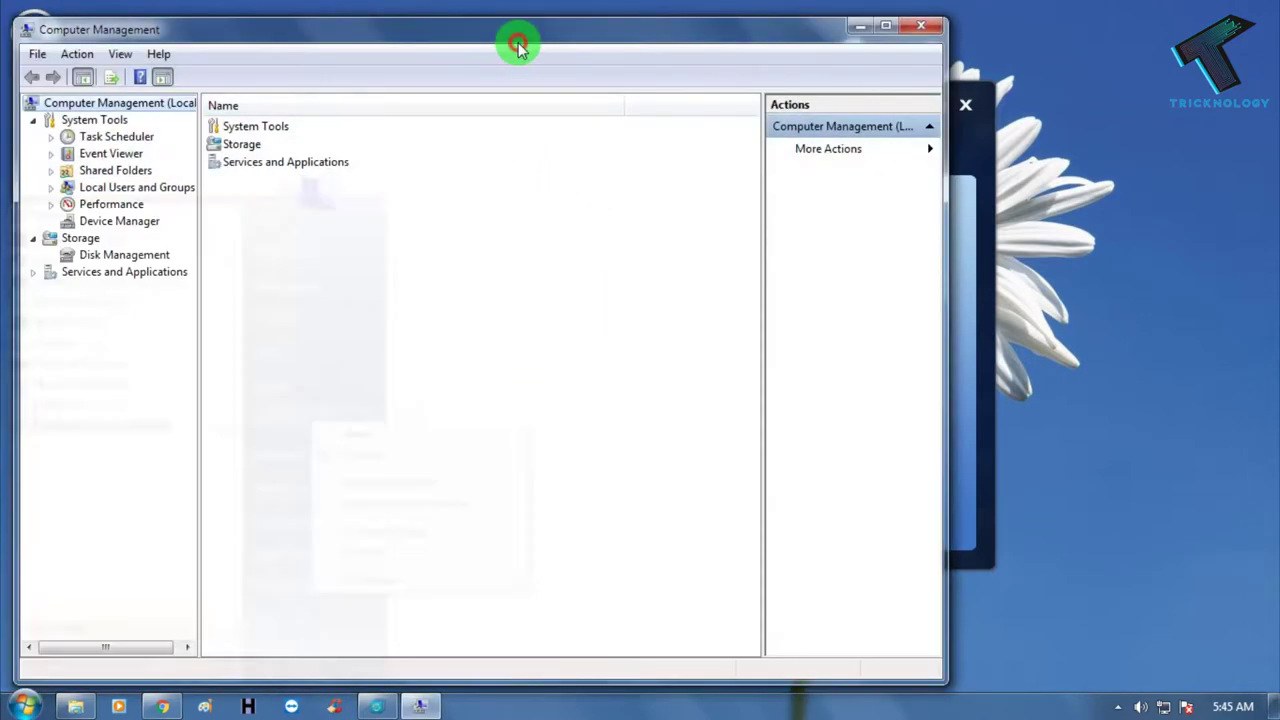
pyautogui.click(303, 250)
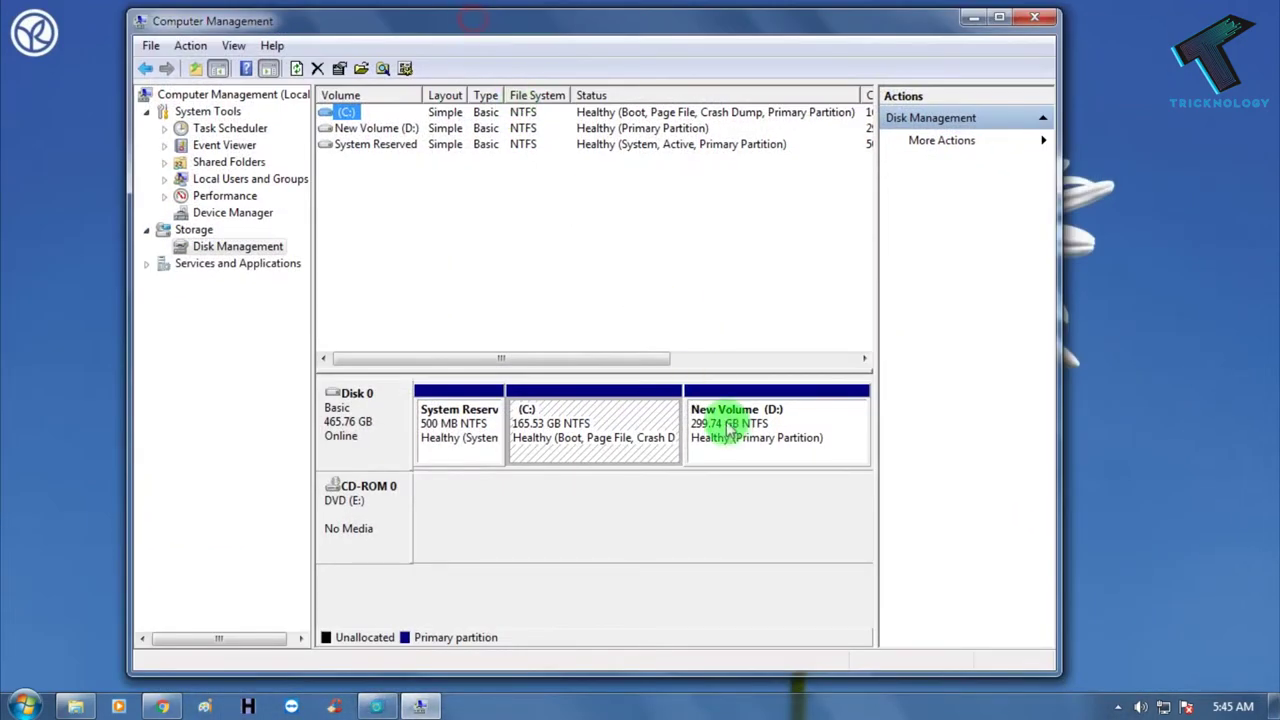
pyautogui.click(730, 421)
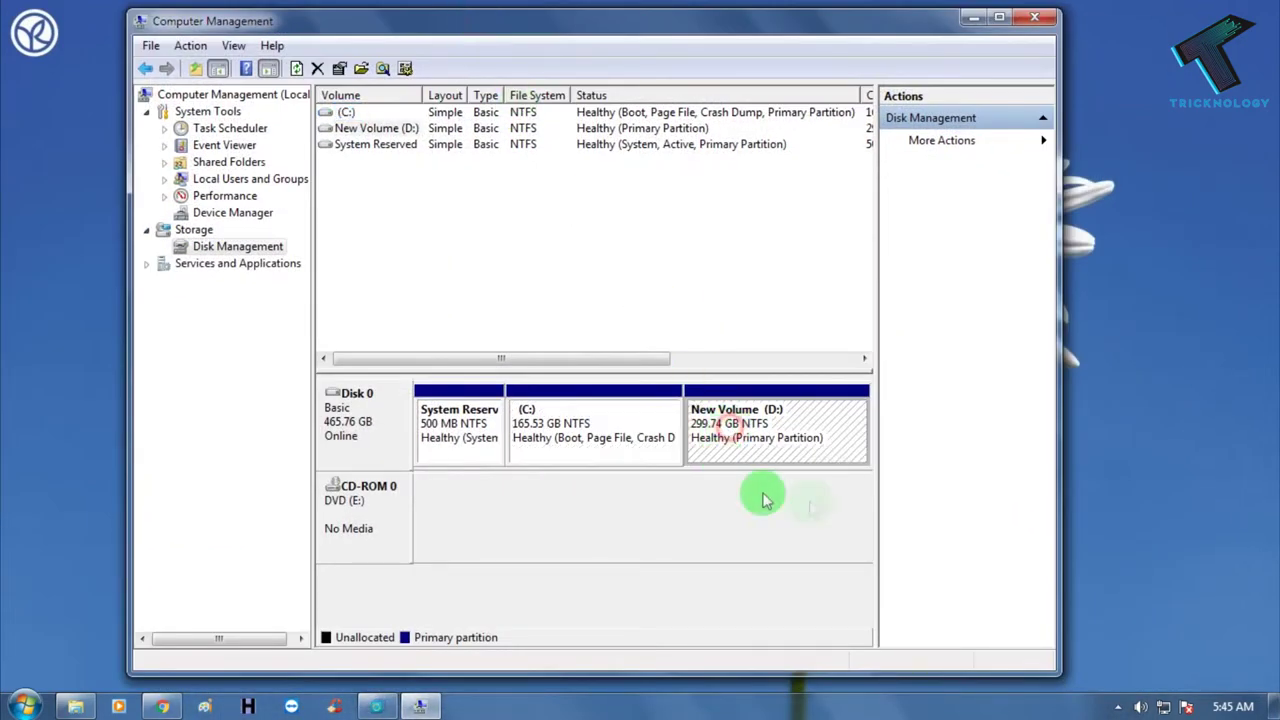
pyautogui.rightClick(718, 442)
pyautogui.click(663, 526)
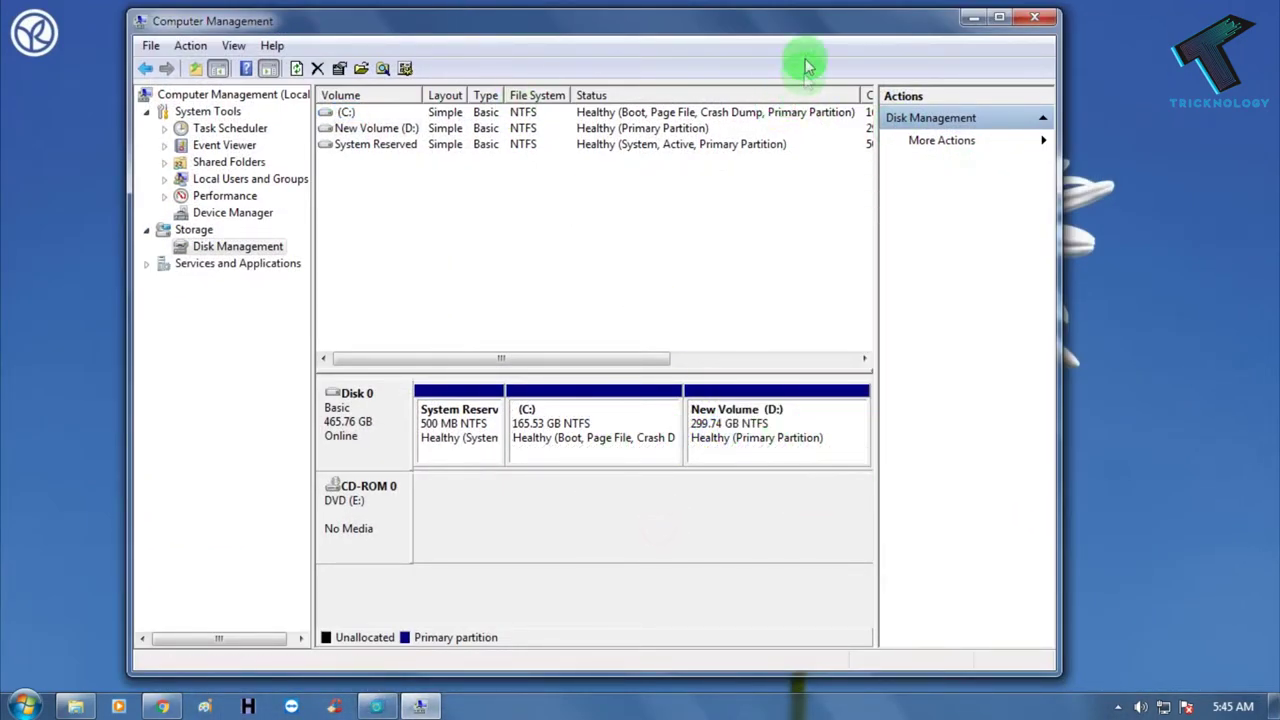
# Step: Check New Volume (D:)'s free space in the Computer window beside Computer Management
pyautogui.press('super')
pyautogui.click(290, 420)
pyautogui.click(749, 228)
pyautogui.moveTo(790, 110); pyautogui.dragTo(582, 111)
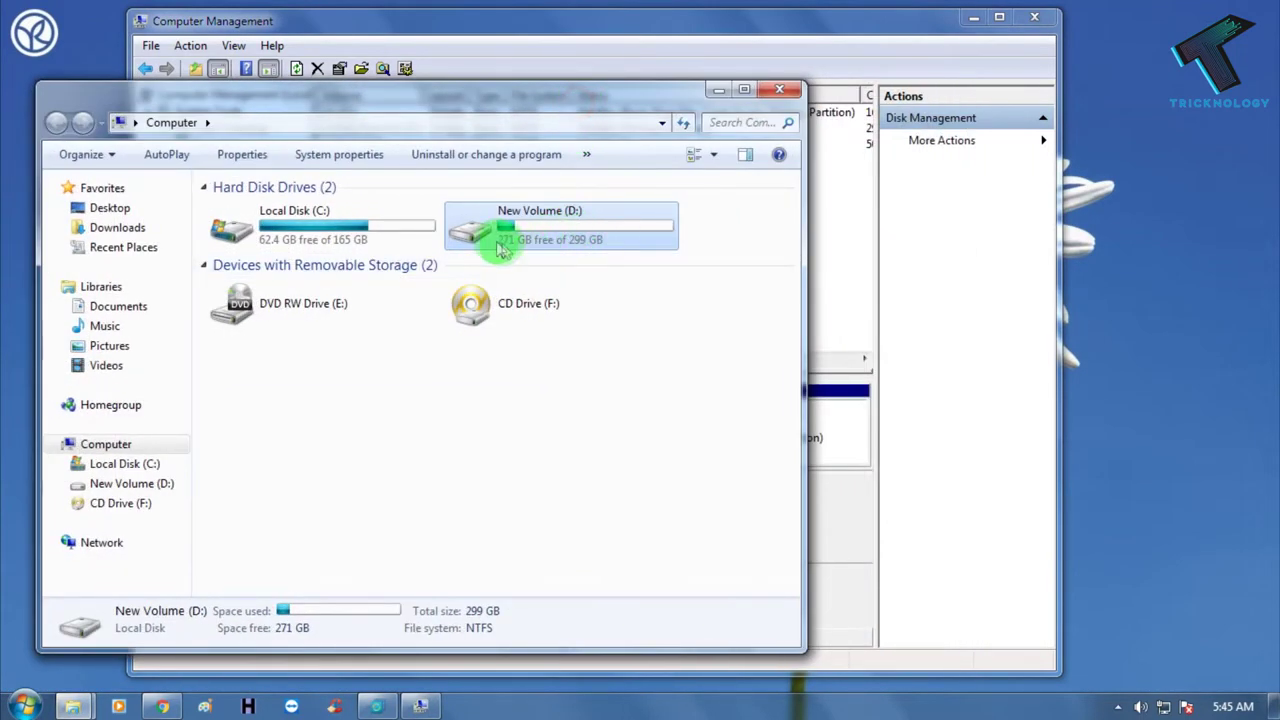
pyautogui.click(920, 23)
pyautogui.moveTo(737, 15); pyautogui.dragTo(651, 290)
pyautogui.click(575, 237)
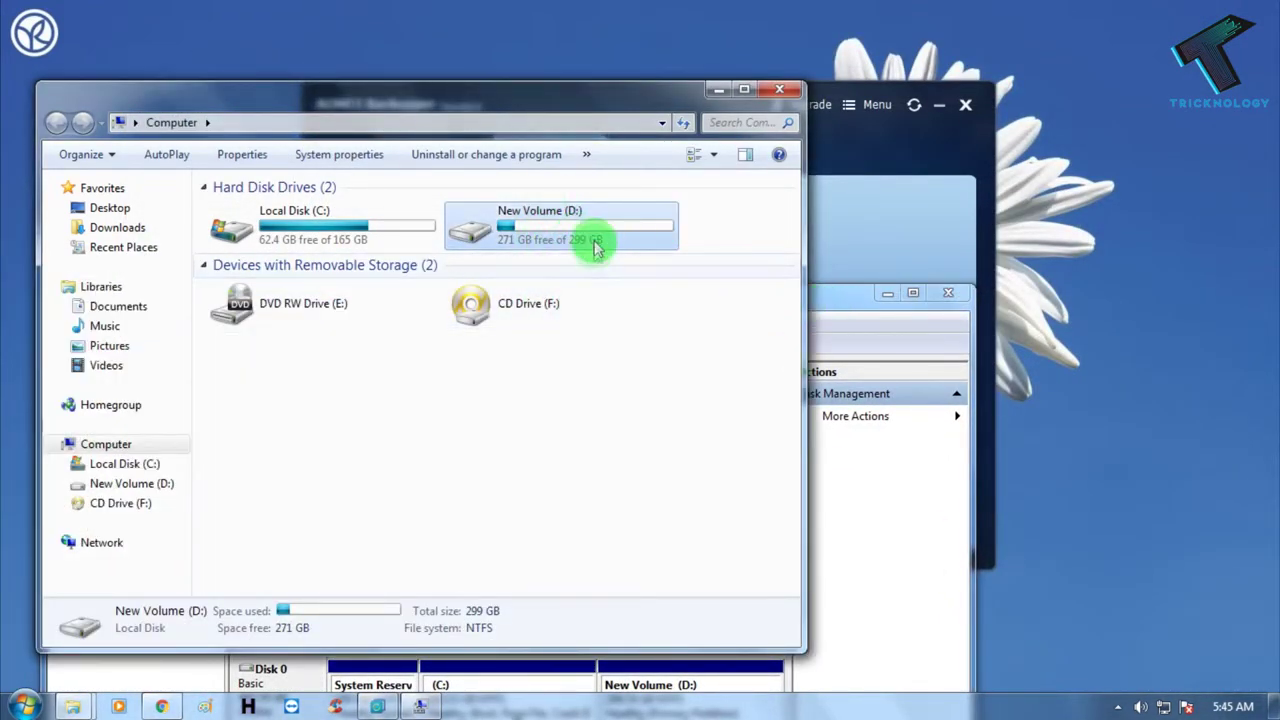
pyautogui.click(823, 320)
# Step: Shrink New Volume (D:) by 27611 MB, leaving 26.96 GB unallocated on Disk 0
pyautogui.rightClick(716, 486)
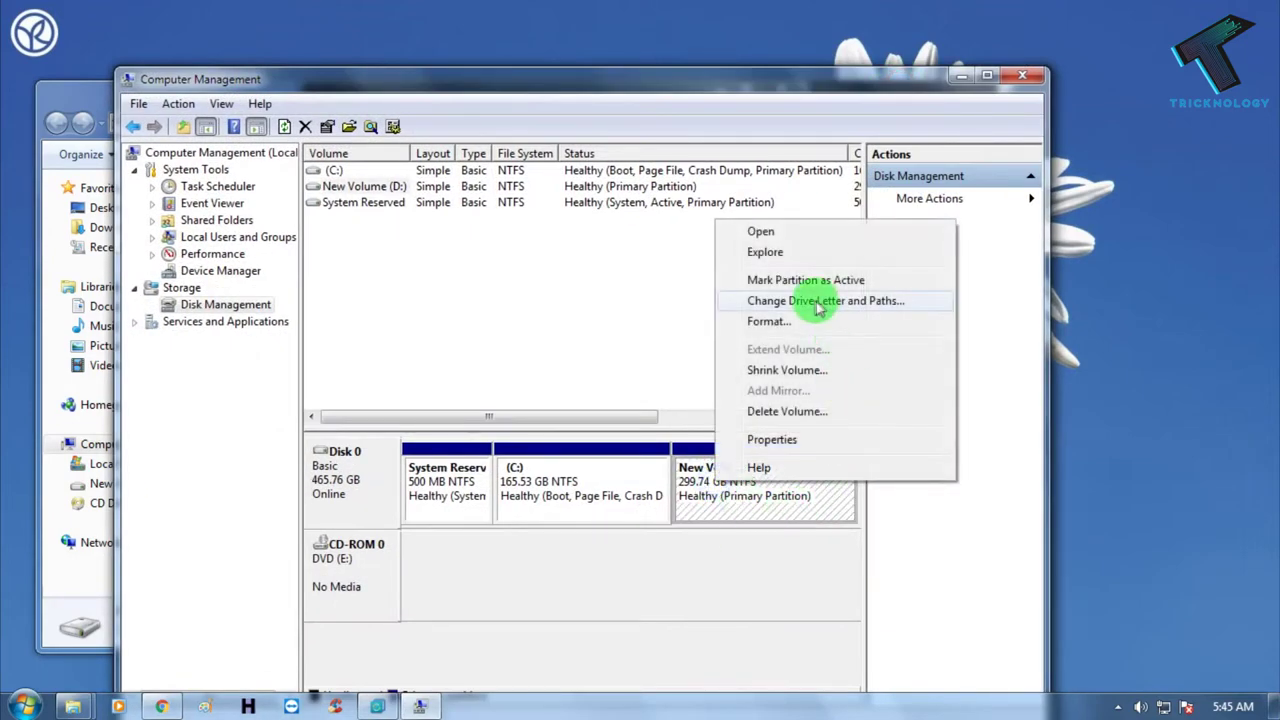
pyautogui.click(805, 369)
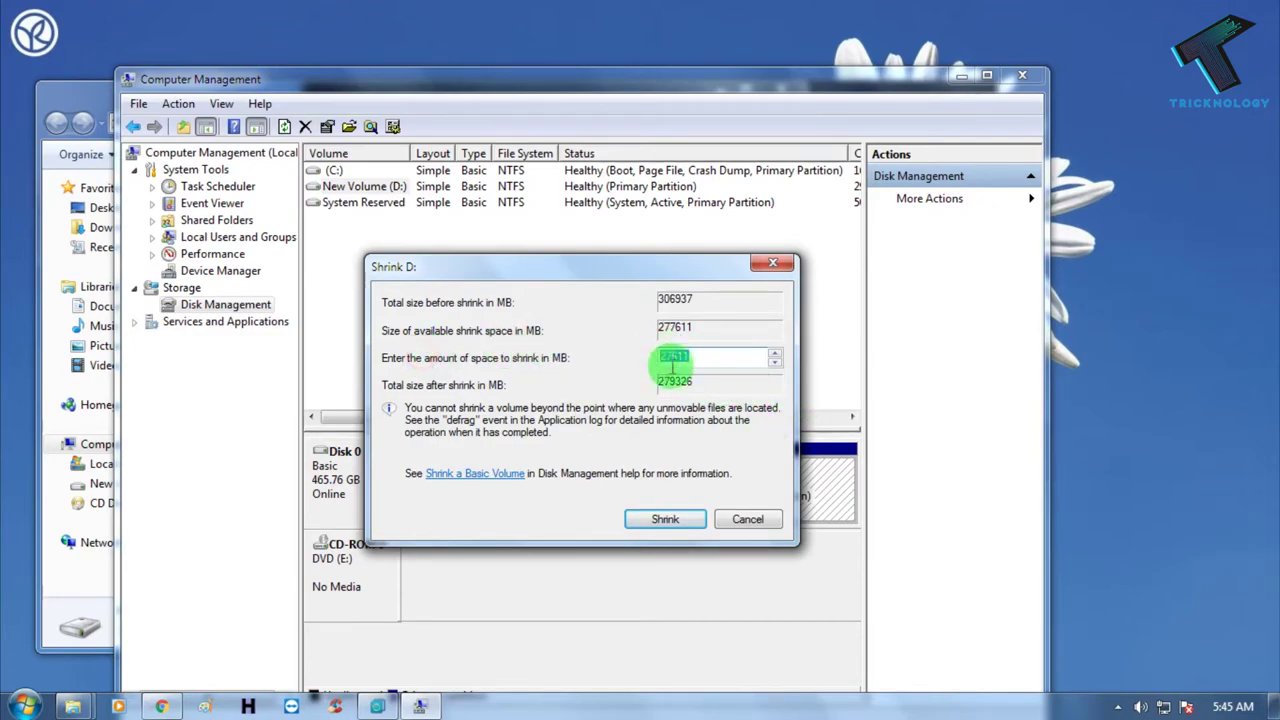
pyautogui.click(666, 520)
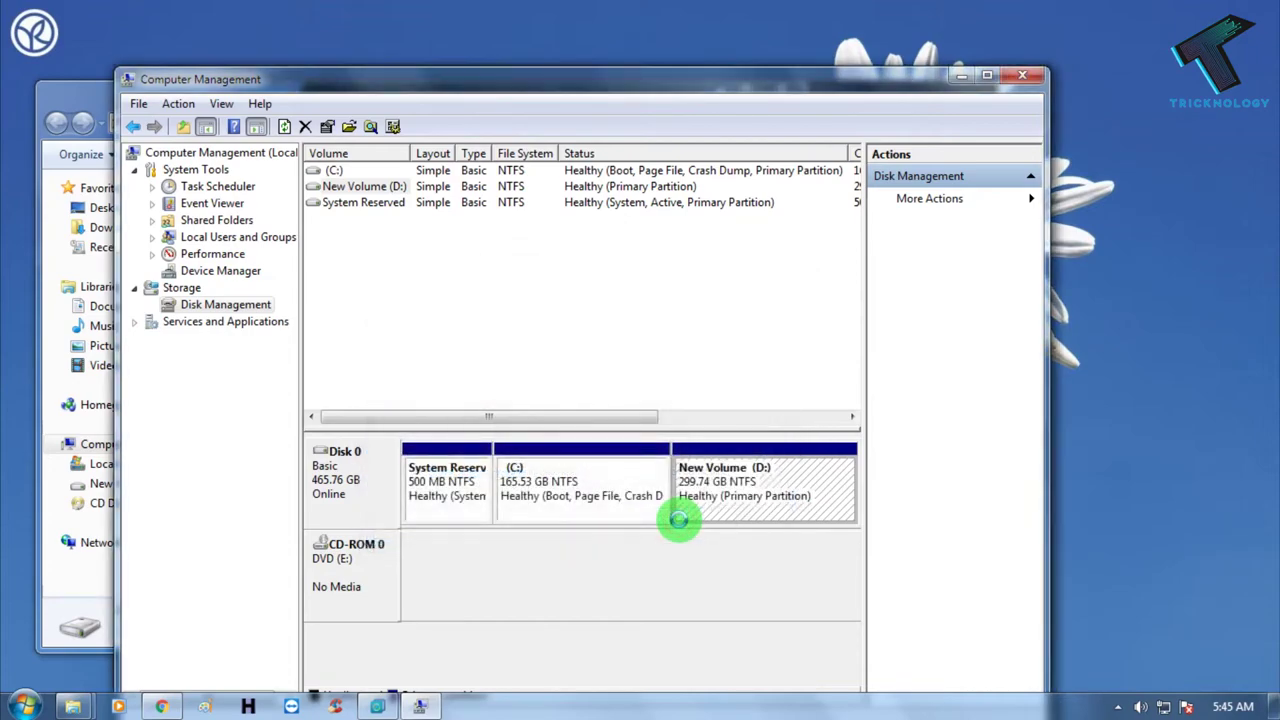
pyautogui.click(789, 497)
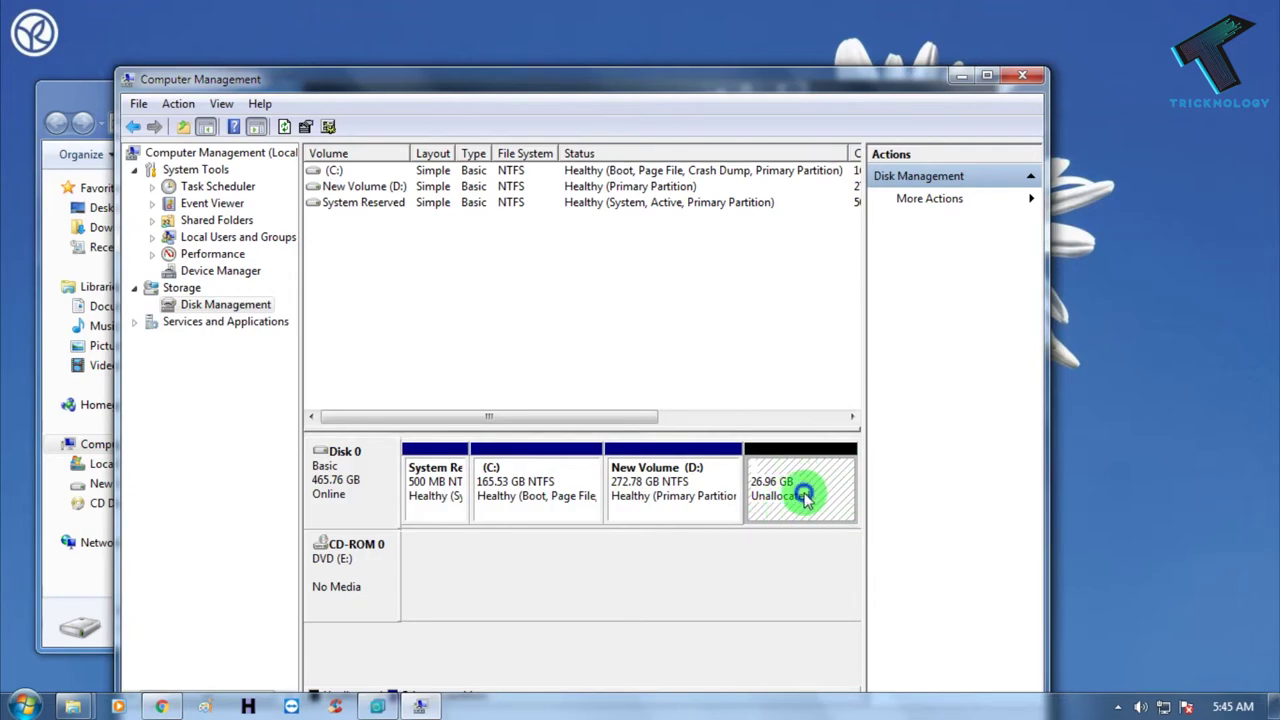
pyautogui.rightClick(806, 498)
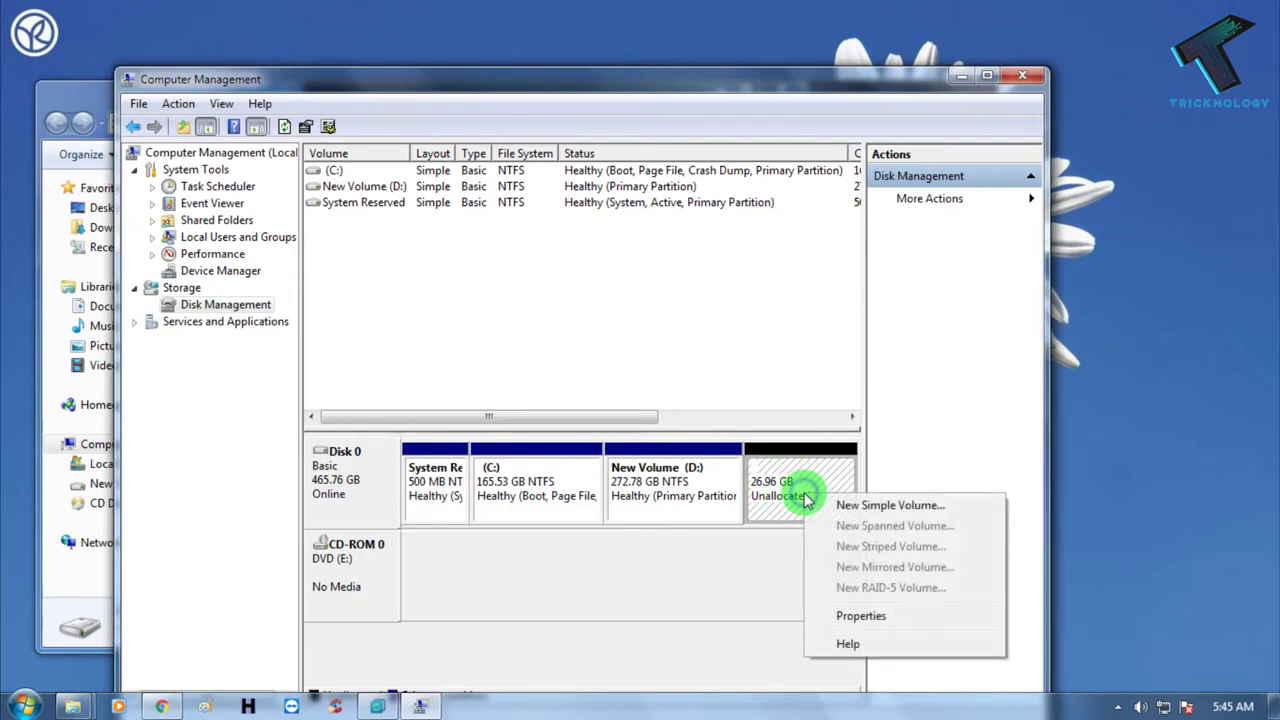
# Step: Create NTFS New Volume (G:) from the 26.96 GB unallocated space, keeping wizard defaults
pyautogui.click(886, 508)
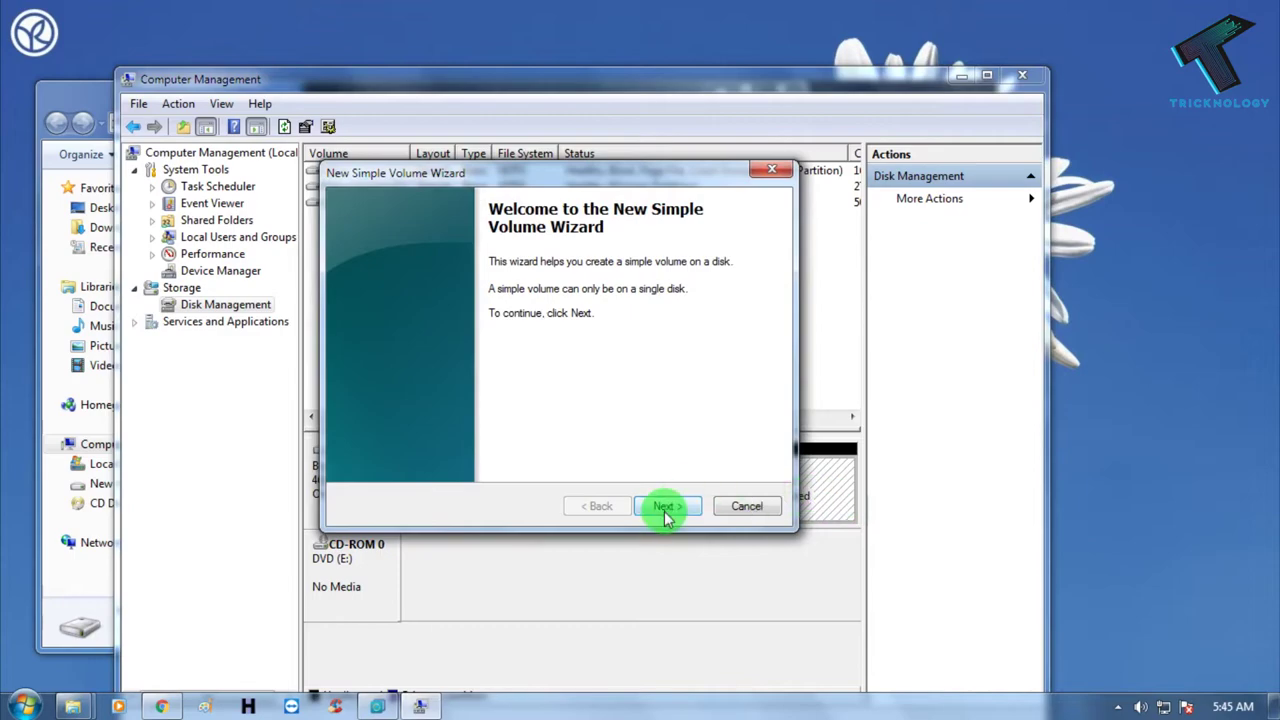
pyautogui.click(665, 507)
pyautogui.click(665, 507)
pyautogui.click(666, 507)
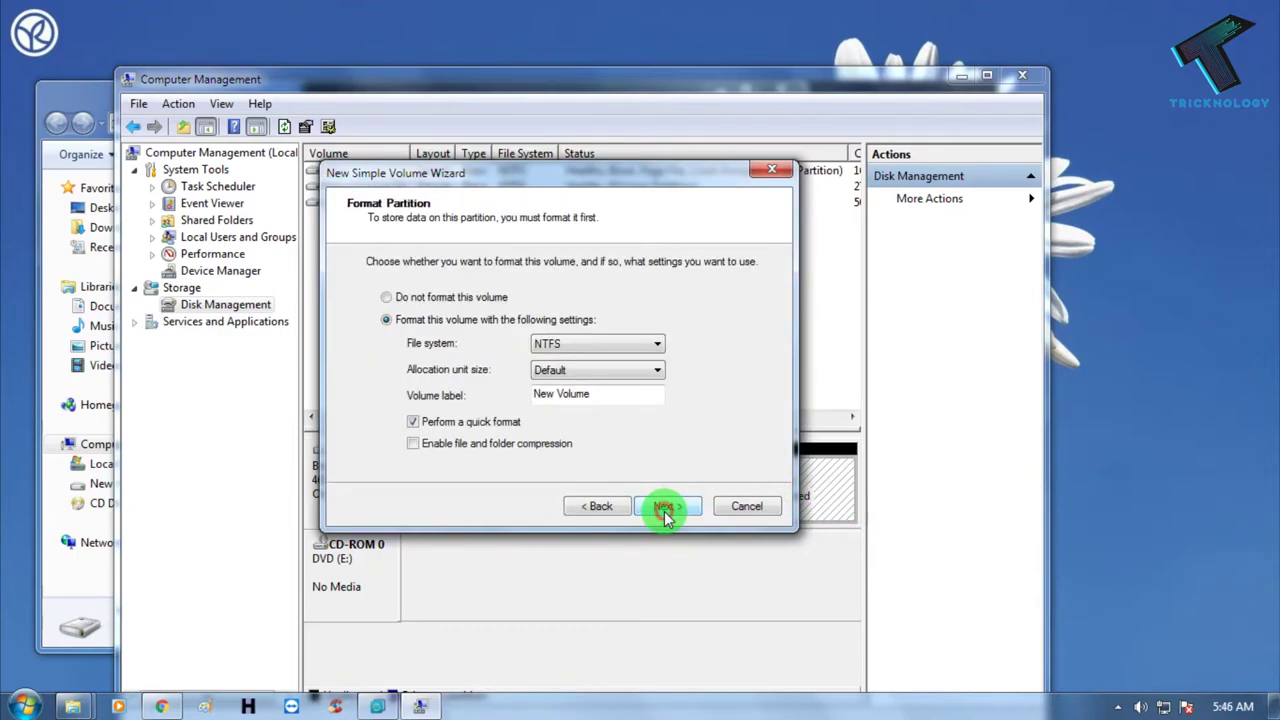
pyautogui.click(668, 507)
pyautogui.click(667, 506)
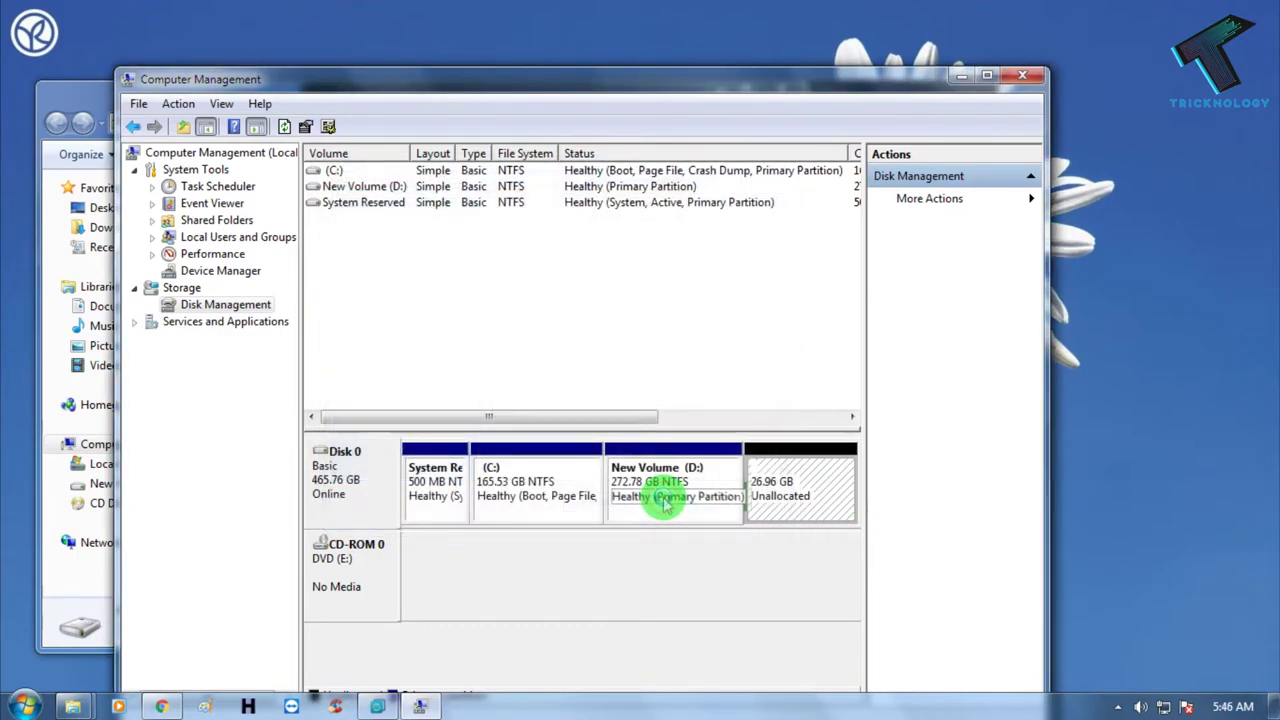
pyautogui.click(957, 78)
# Step: Refresh Computer to show the 26.9 GB New Volume (G:), dismiss AutoPlay, and return to AOMEI Backupper
pyautogui.rightClick(611, 366)
pyautogui.click(690, 441)
pyautogui.click(334, 280)
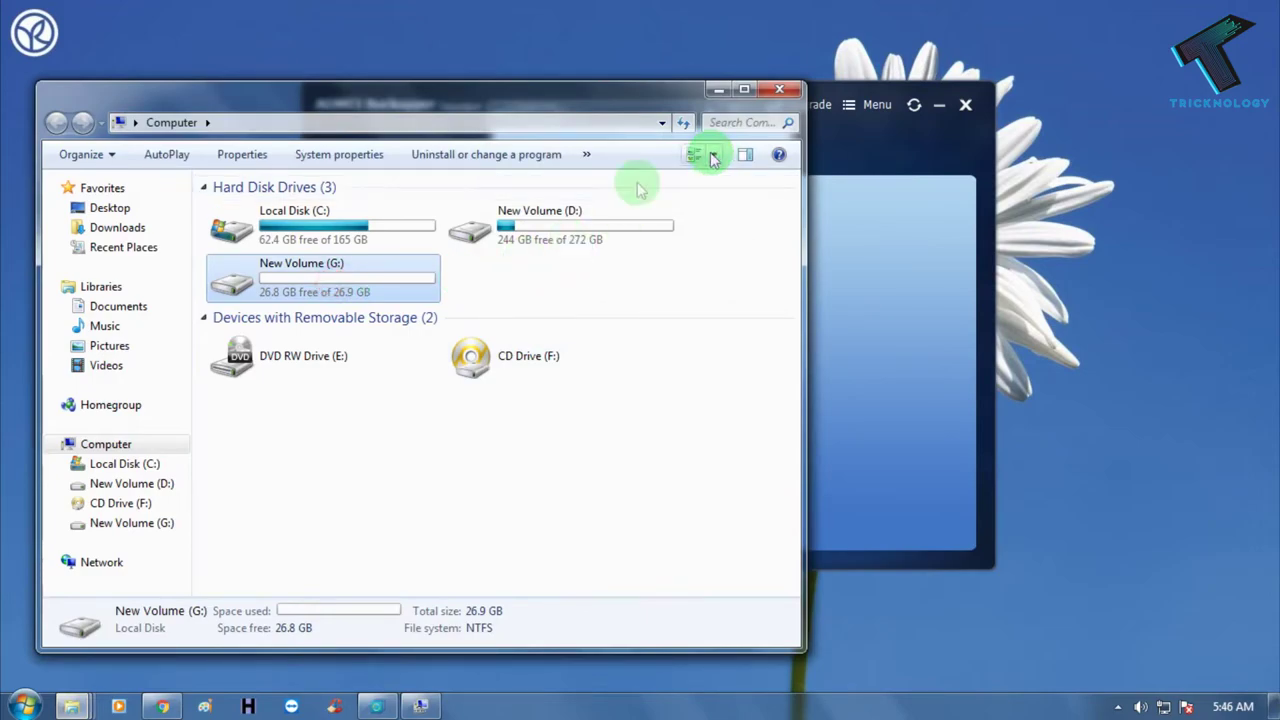
pyautogui.moveTo(463, 122); pyautogui.dragTo(982, 241)
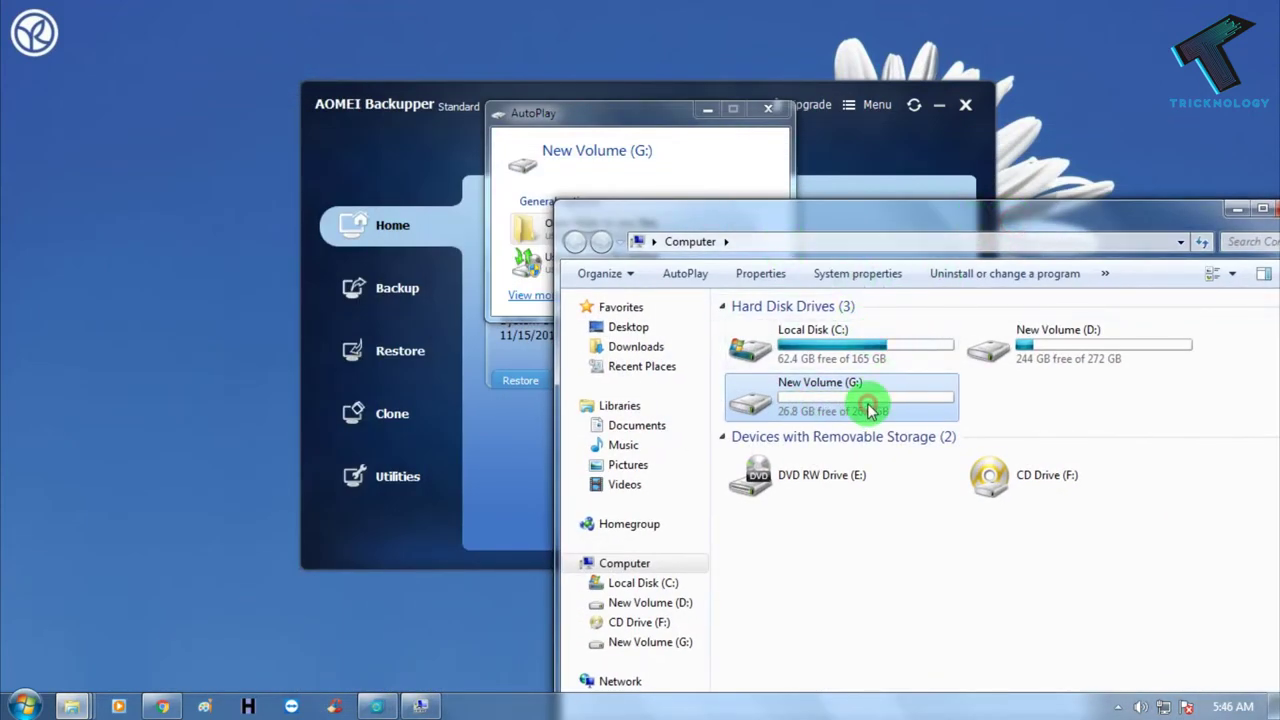
pyautogui.click(760, 108)
pyautogui.moveTo(1218, 219); pyautogui.dragTo(763, 147)
pyautogui.click(785, 137)
pyautogui.moveTo(594, 106); pyautogui.dragTo(559, 75)
pyautogui.moveTo(449, 57); pyautogui.dragTo(421, 57)
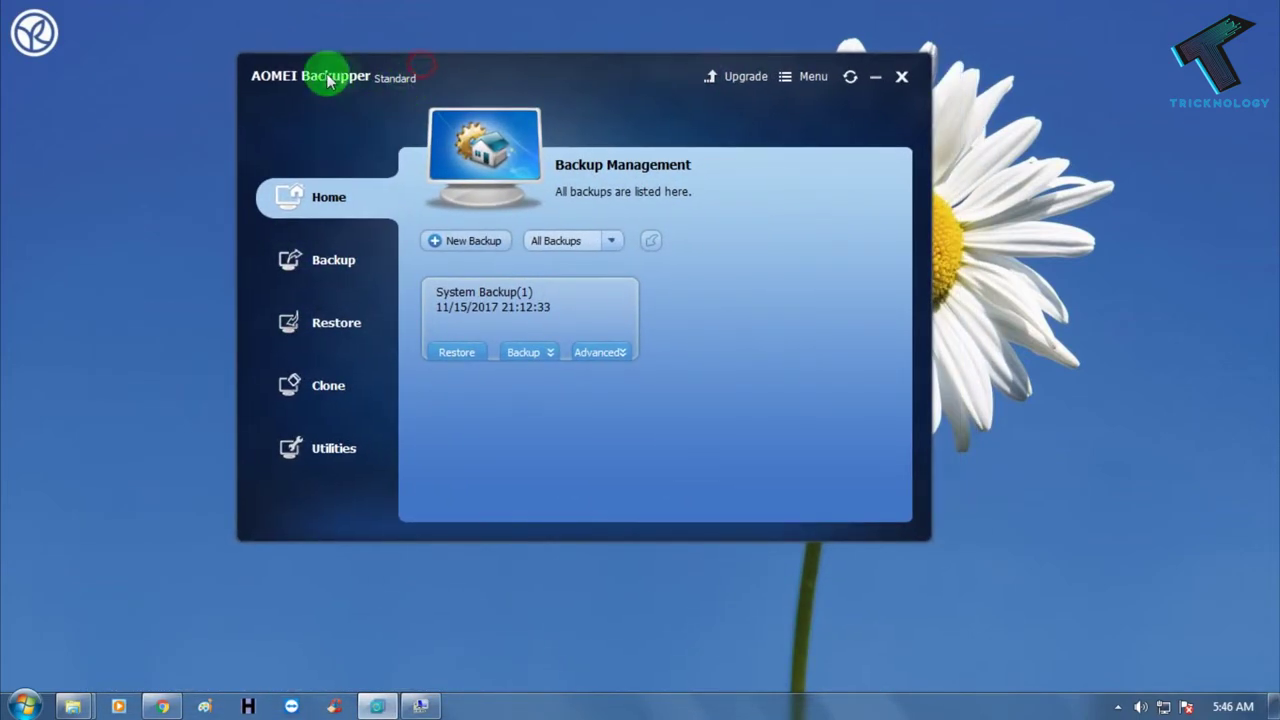
# Step: Look through the Backup, Restore and Clone pages, ending on the backup types list
pyautogui.click(348, 262)
pyautogui.click(337, 325)
pyautogui.click(330, 386)
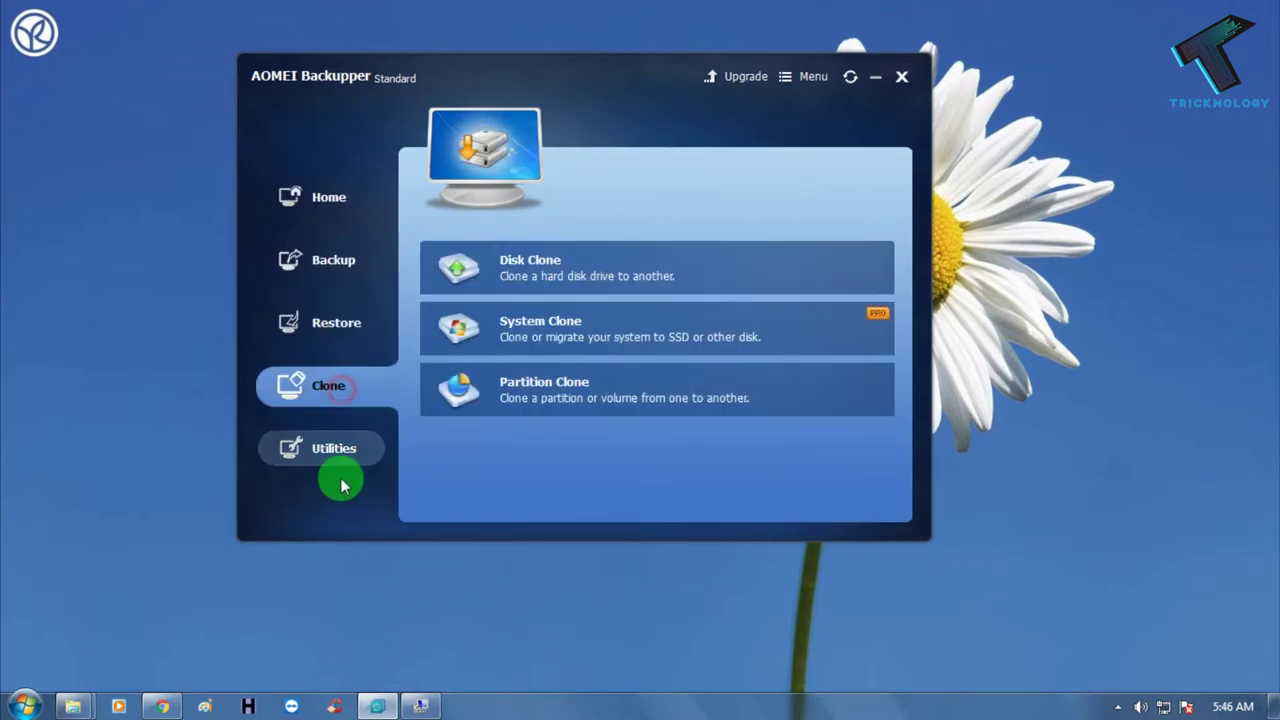
pyautogui.click(340, 393)
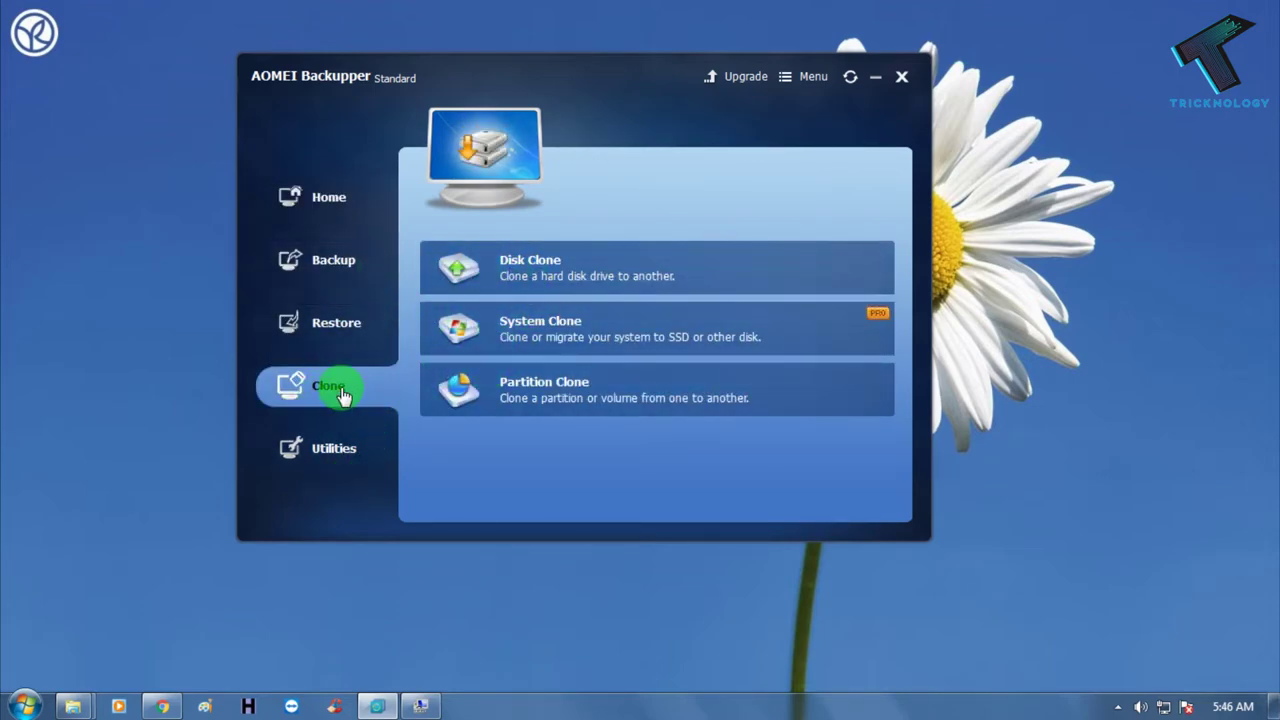
pyautogui.click(345, 262)
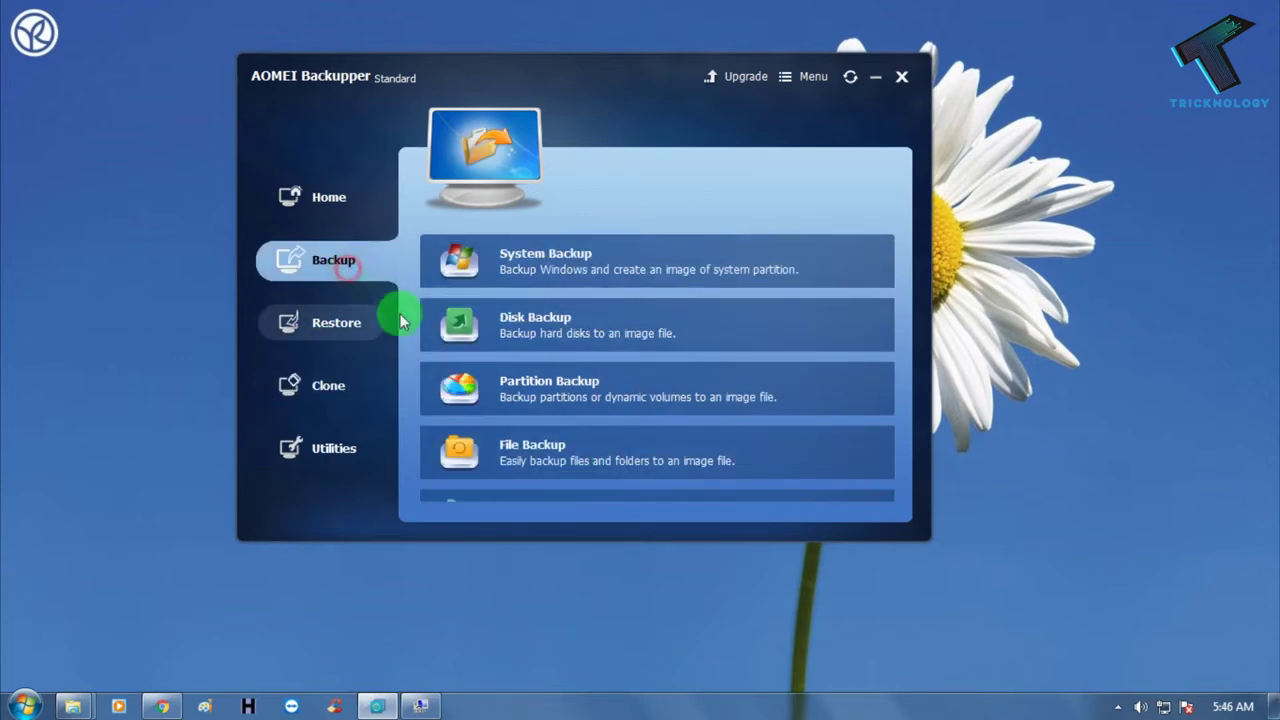
pyautogui.click(345, 328)
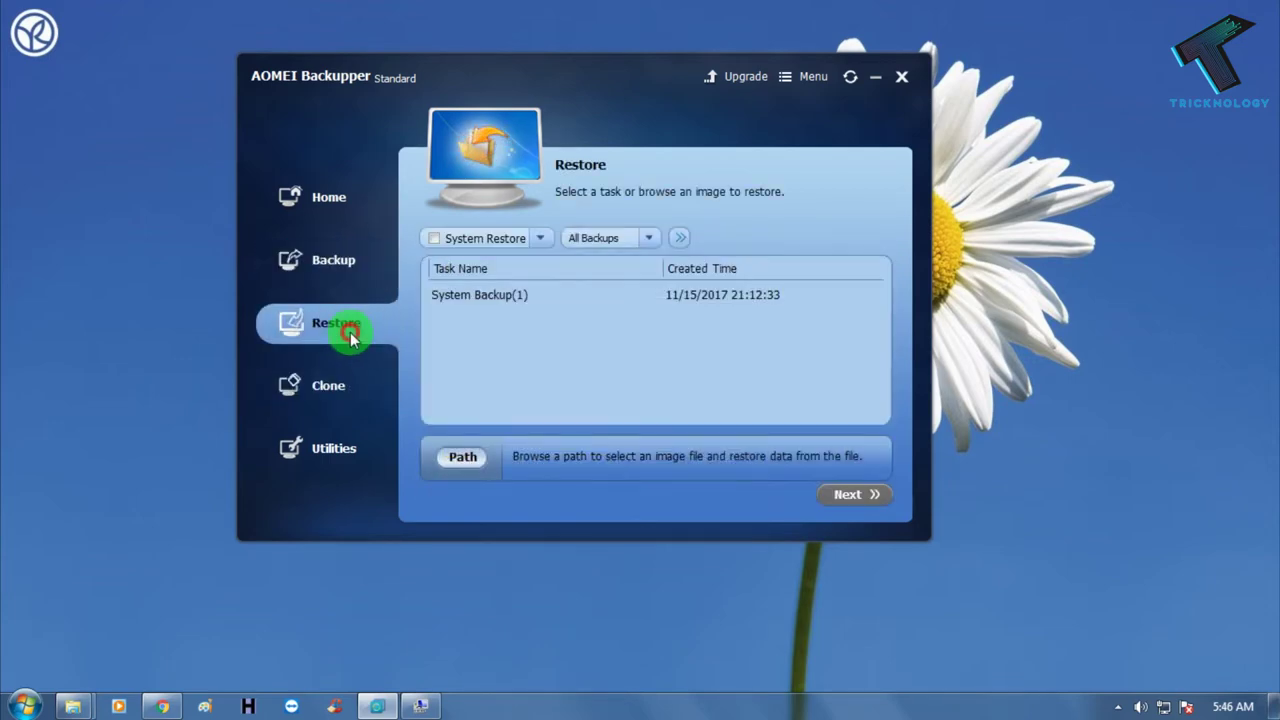
pyautogui.click(355, 263)
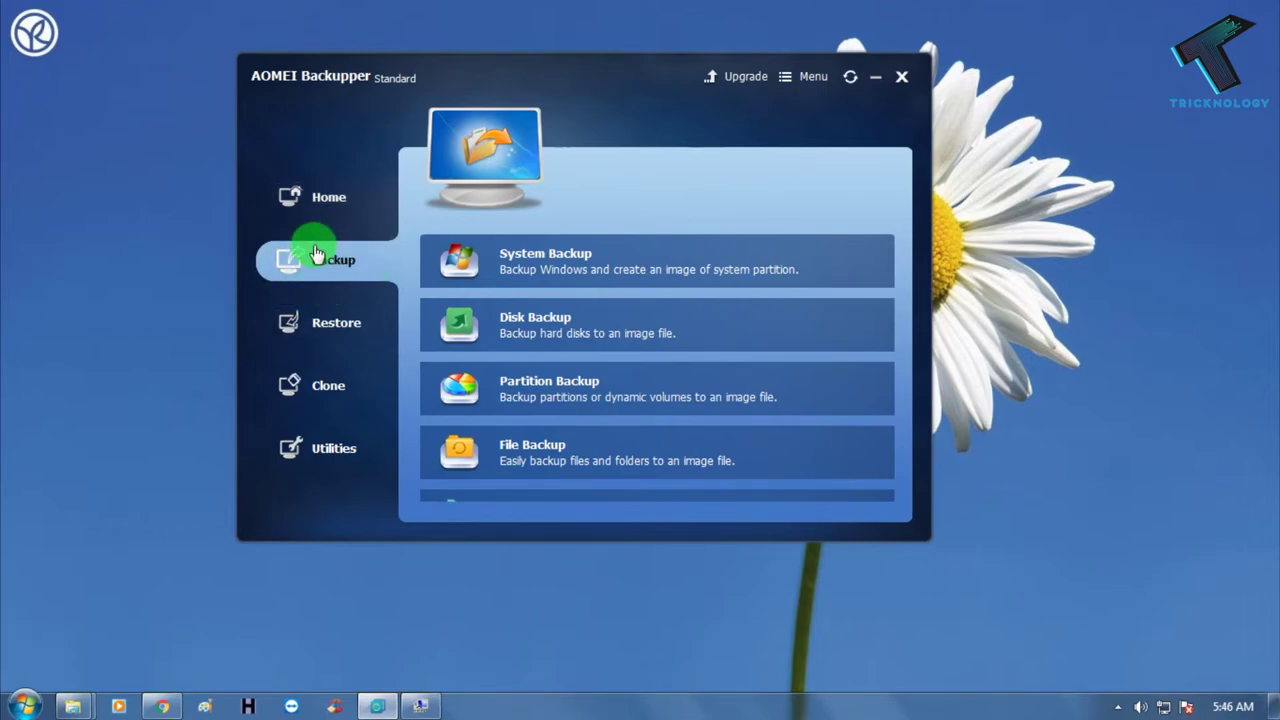
# Step: Check the drive list in Start > Computer, then close that window
pyautogui.click(25, 705)
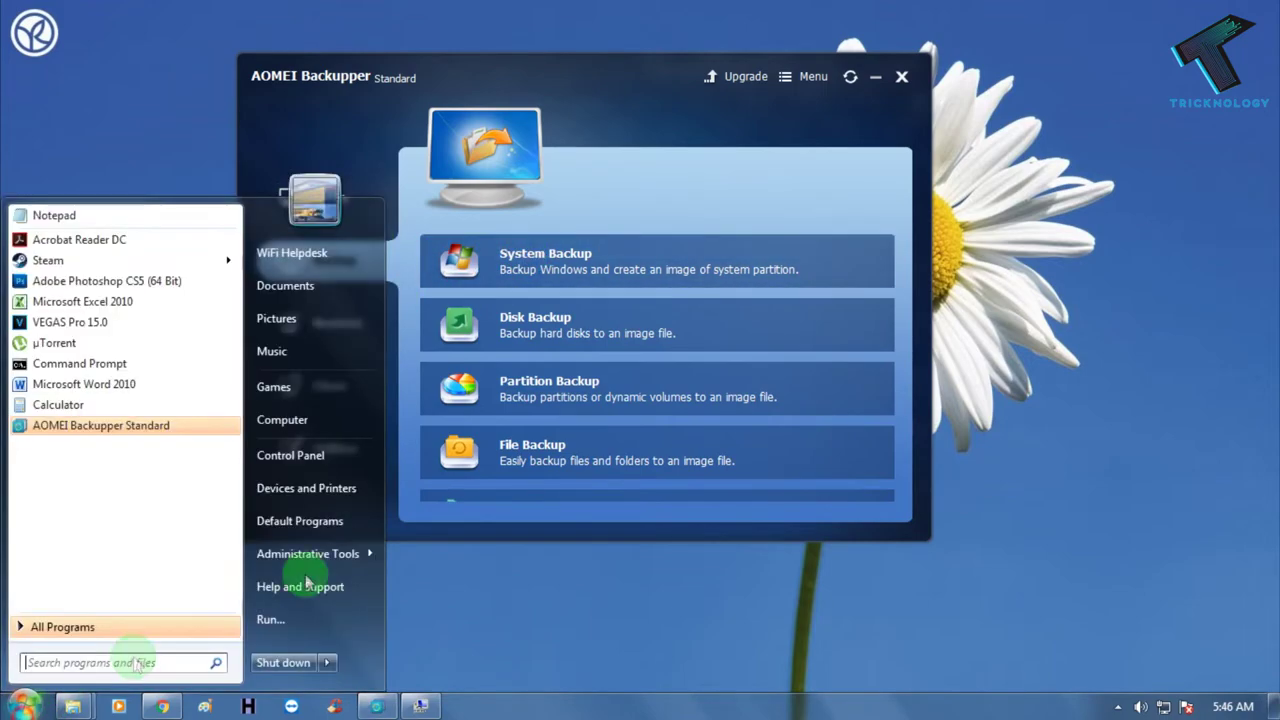
pyautogui.click(300, 420)
pyautogui.moveTo(511, 155); pyautogui.dragTo(1004, 174)
pyautogui.click(890, 300)
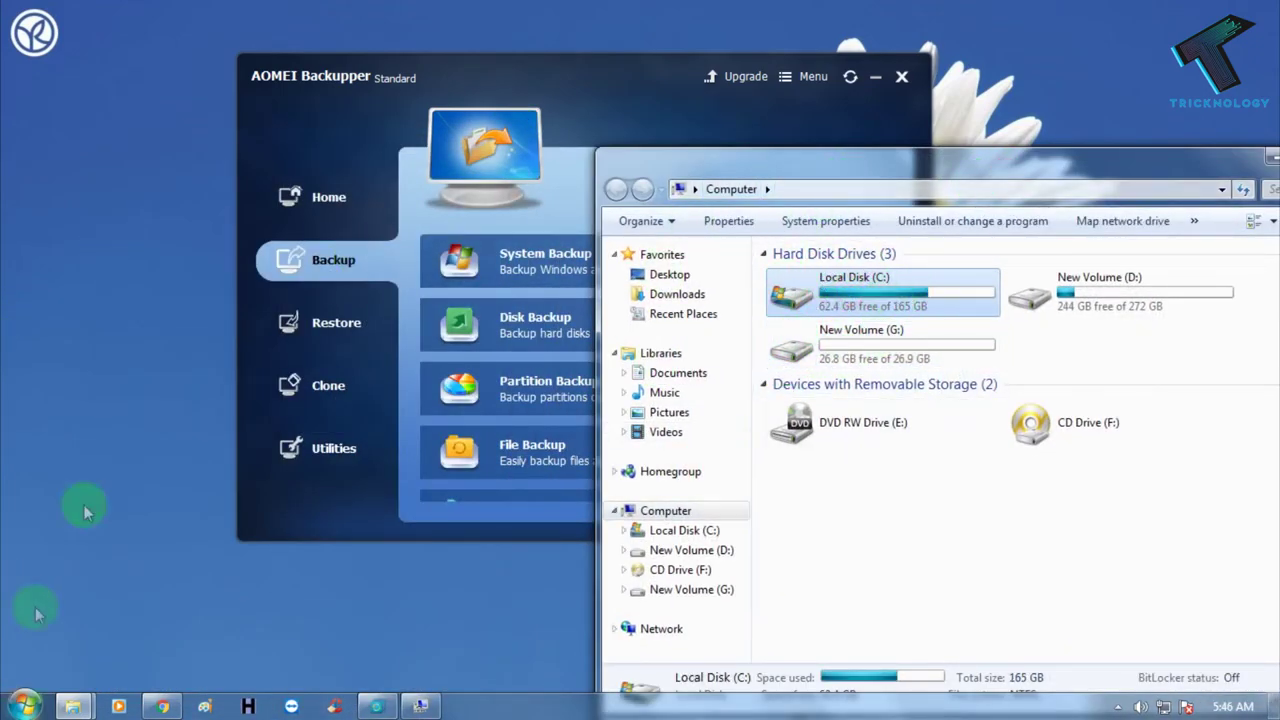
pyautogui.moveTo(745, 166); pyautogui.dragTo(312, 339)
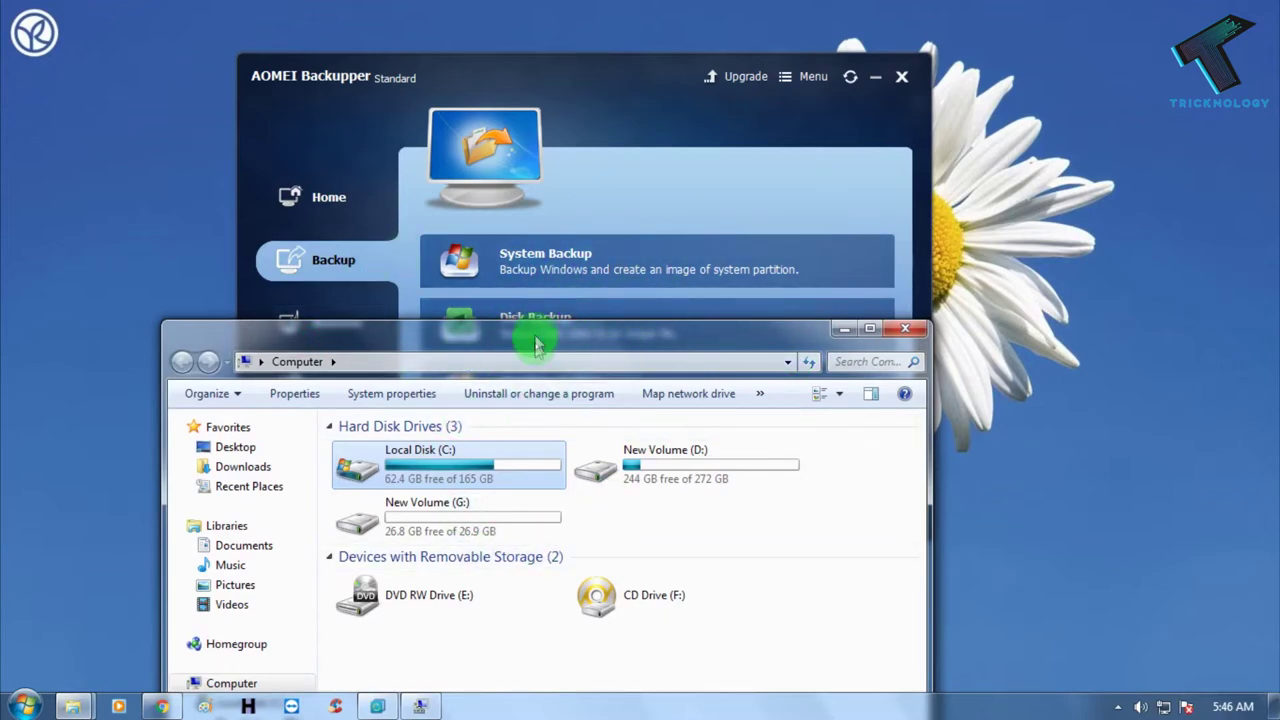
pyautogui.click(904, 333)
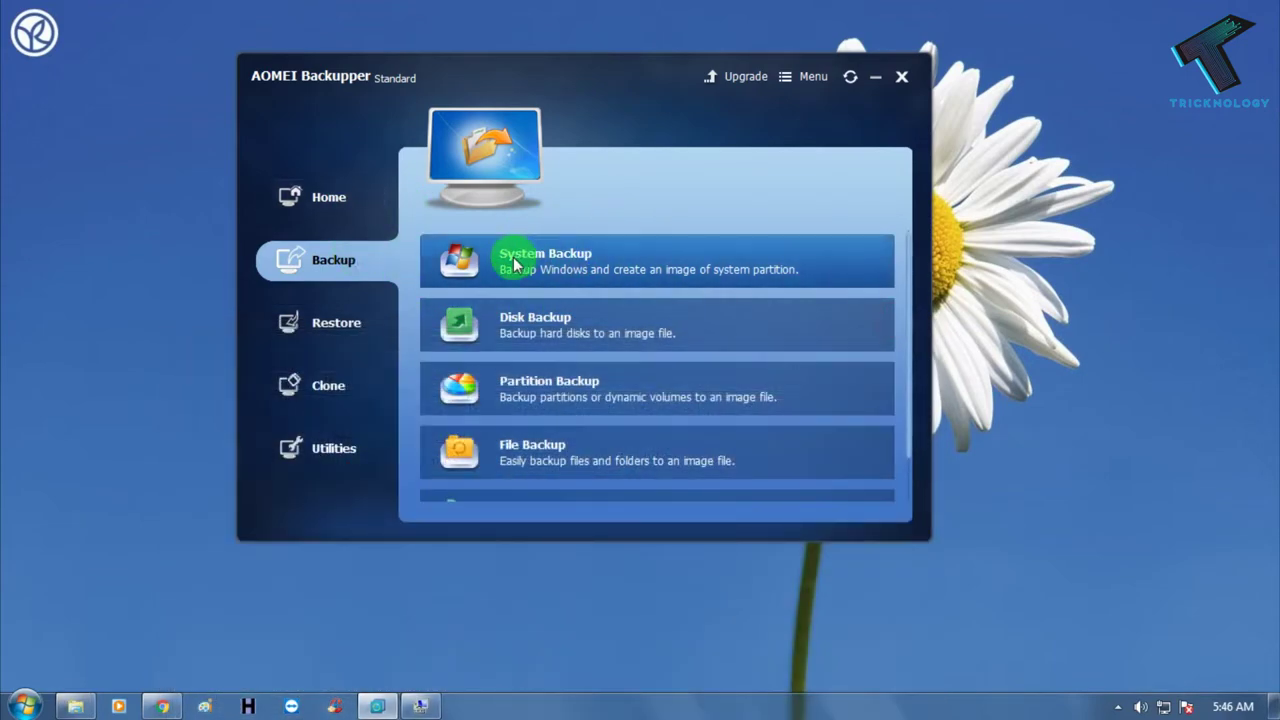
# Step: Start a System Backup of System Reserved and C:, saving the image to G:\ on New Volume
pyautogui.click(550, 257)
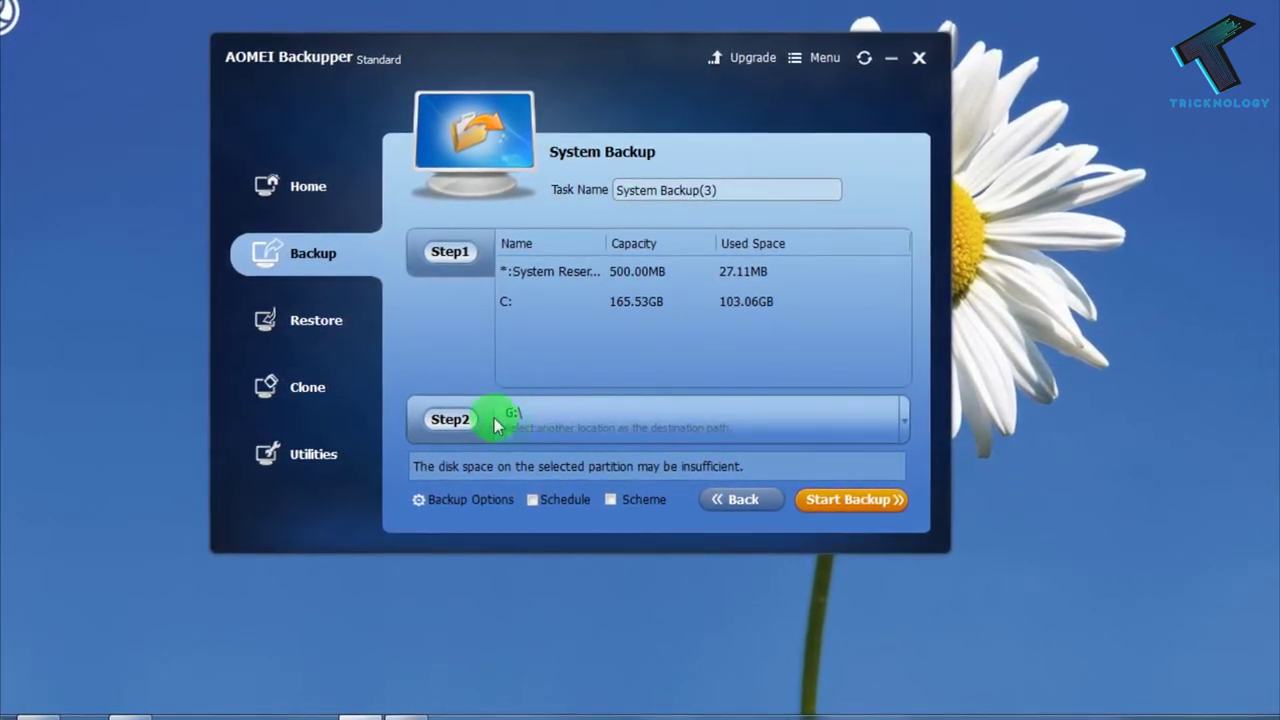
pyautogui.click(910, 428)
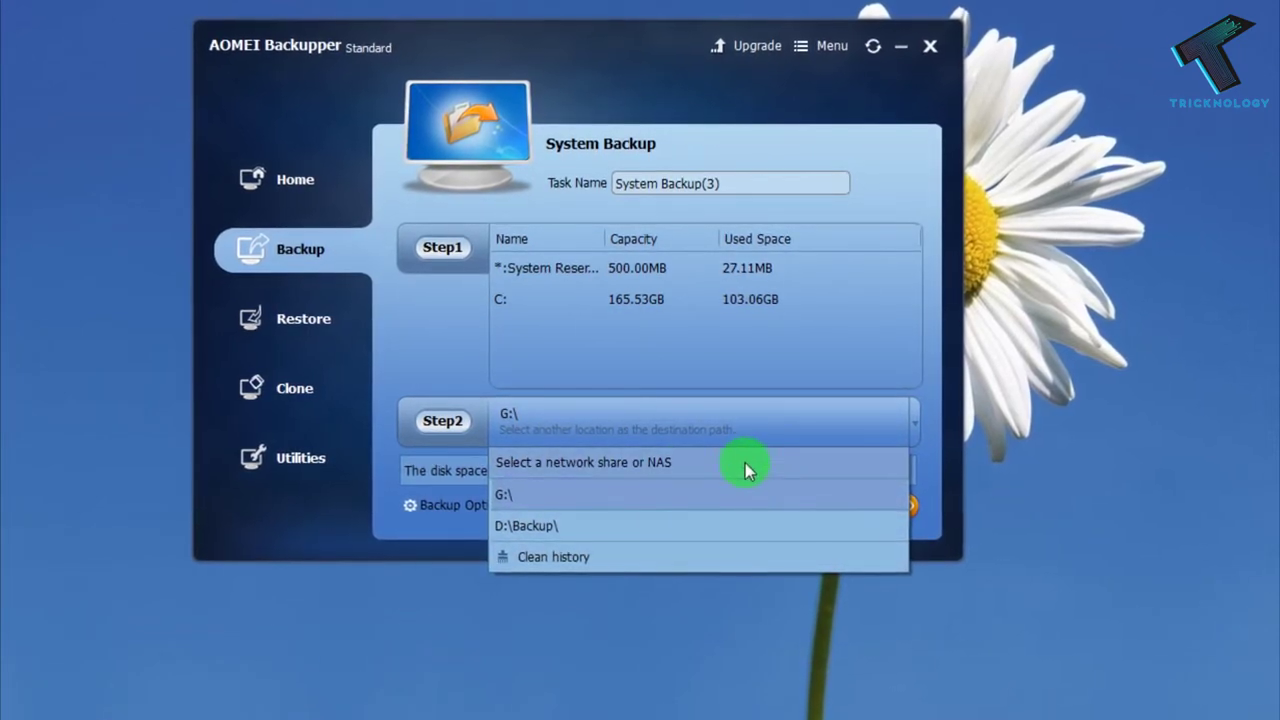
pyautogui.click(591, 497)
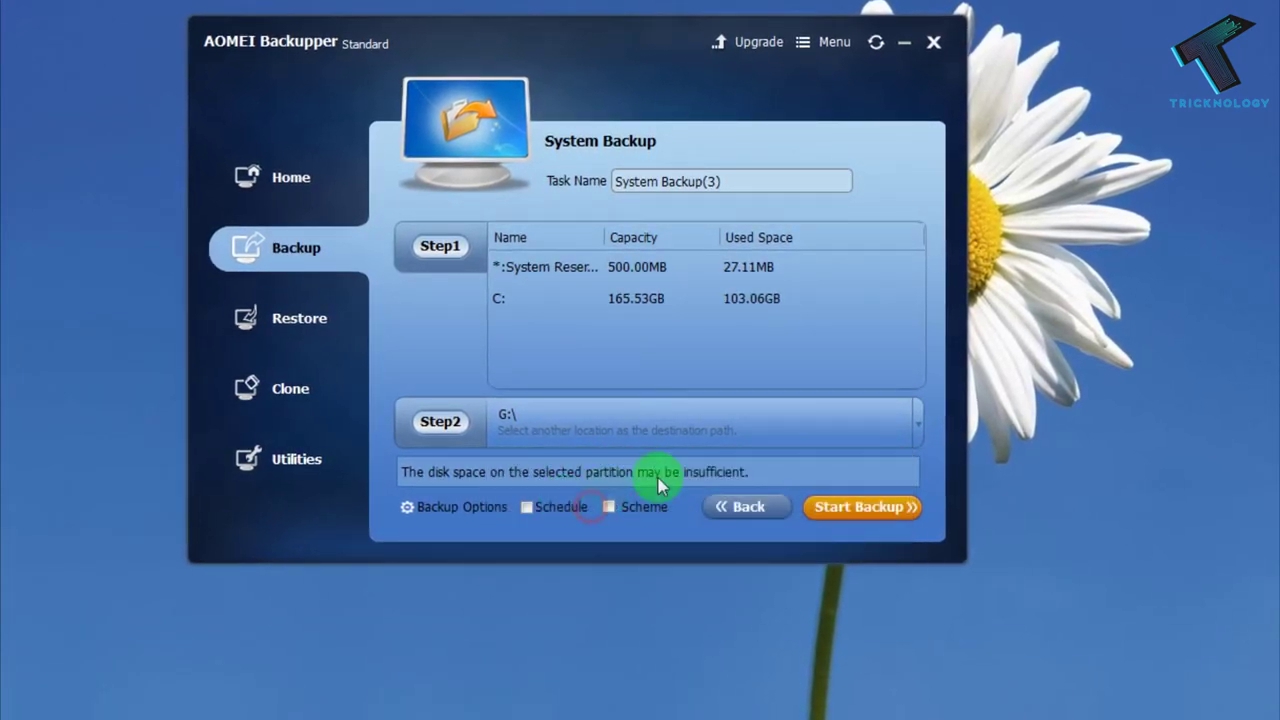
pyautogui.click(622, 422)
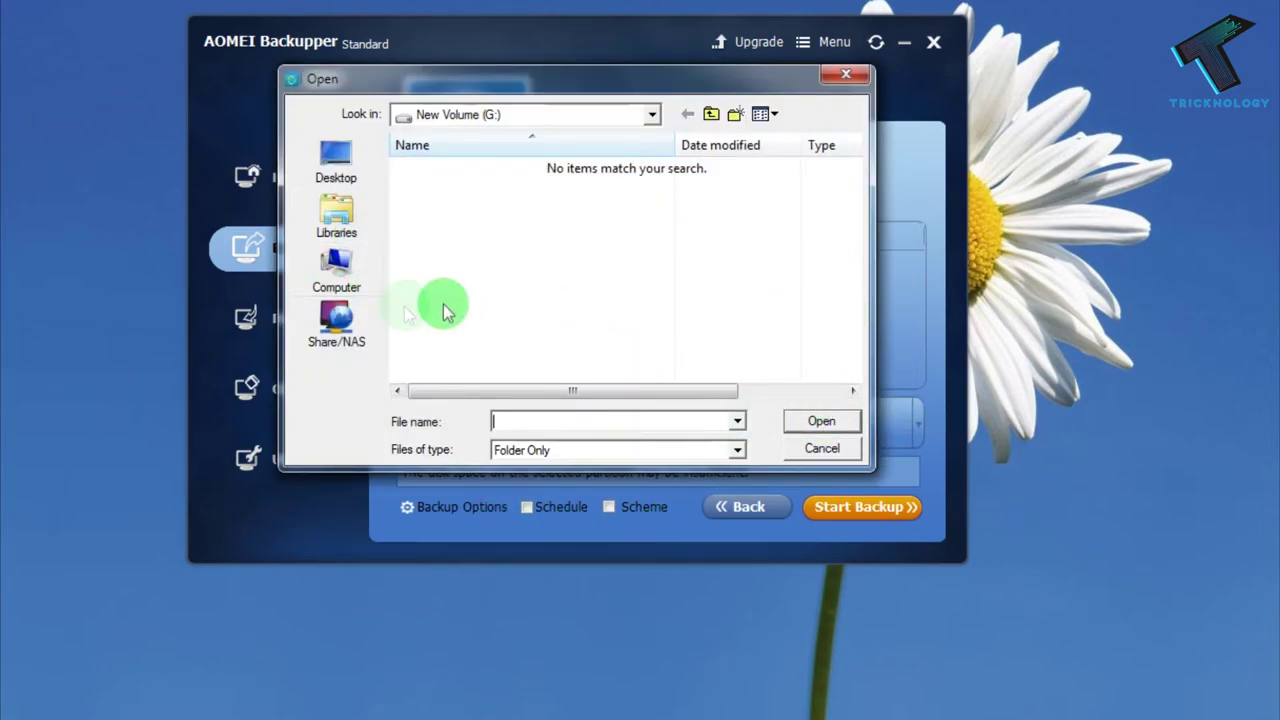
pyautogui.click(337, 265)
pyautogui.click(586, 303)
pyautogui.doubleClick(575, 318)
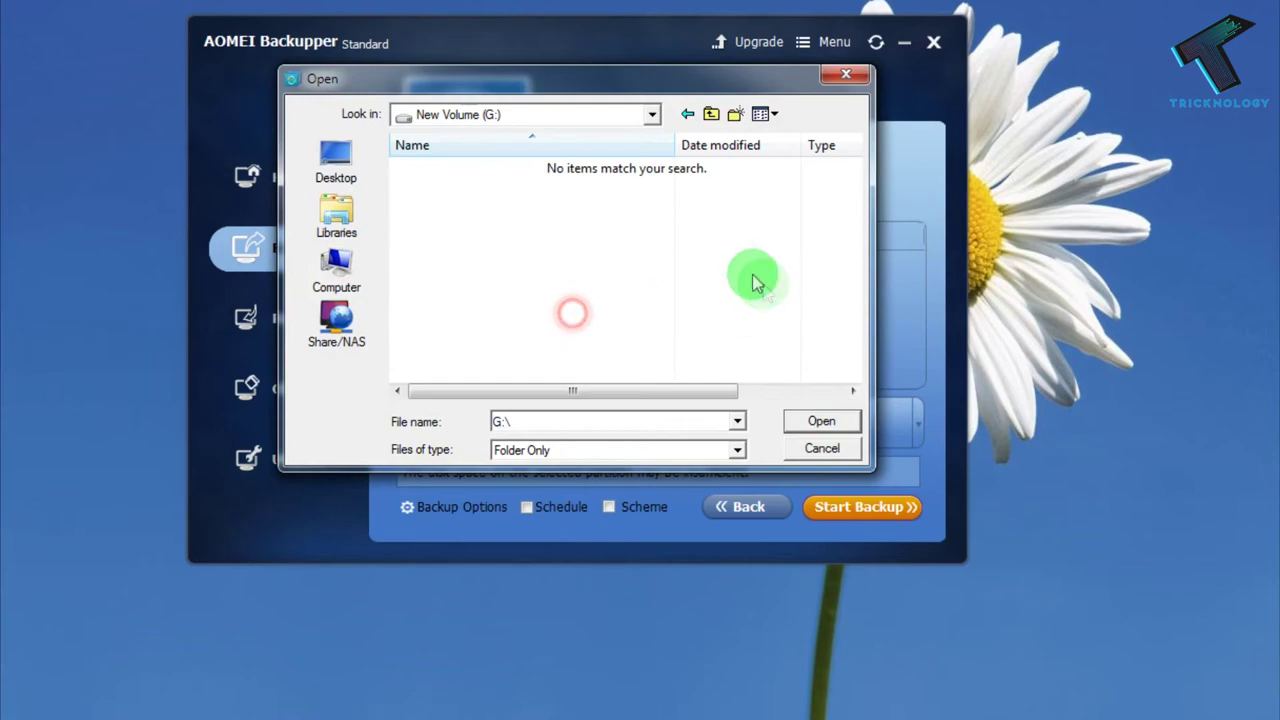
pyautogui.click(822, 418)
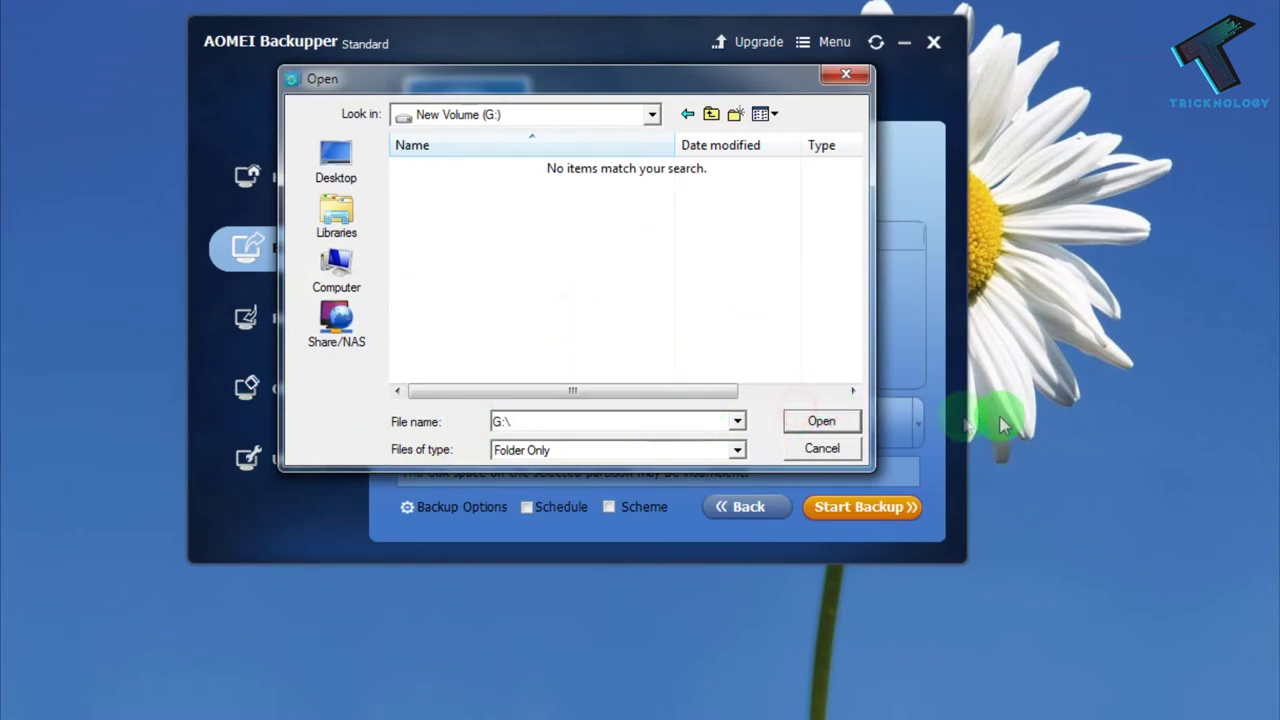
pyautogui.click(835, 420)
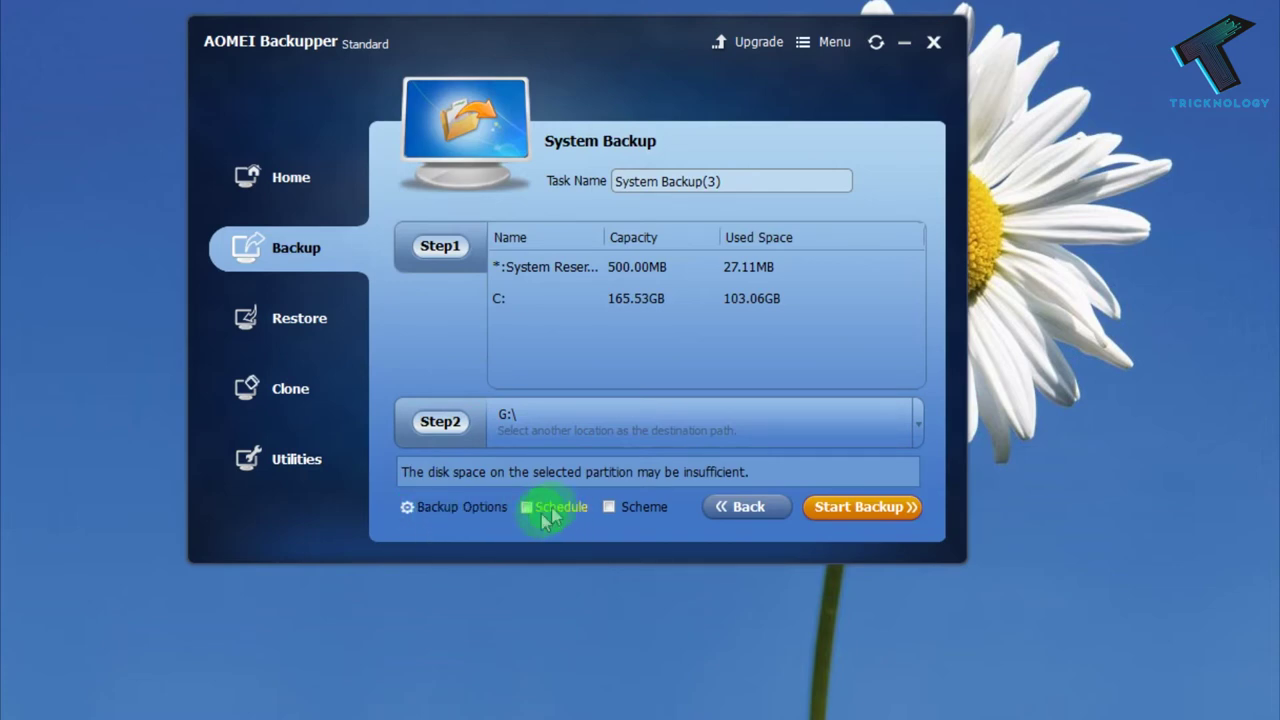
# Step: Switch the backup compression from High to Normal and start the system backup to G:\
pyautogui.click(455, 512)
pyautogui.moveTo(471, 80); pyautogui.dragTo(760, 125)
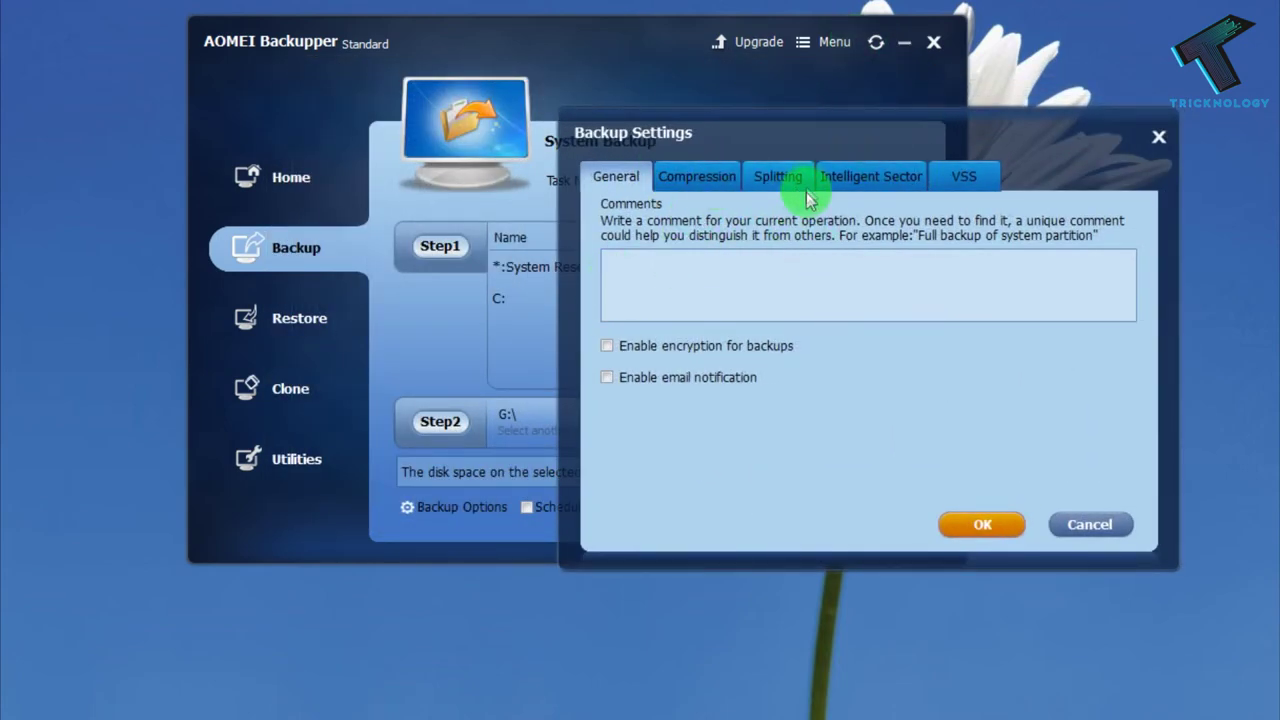
pyautogui.click(712, 177)
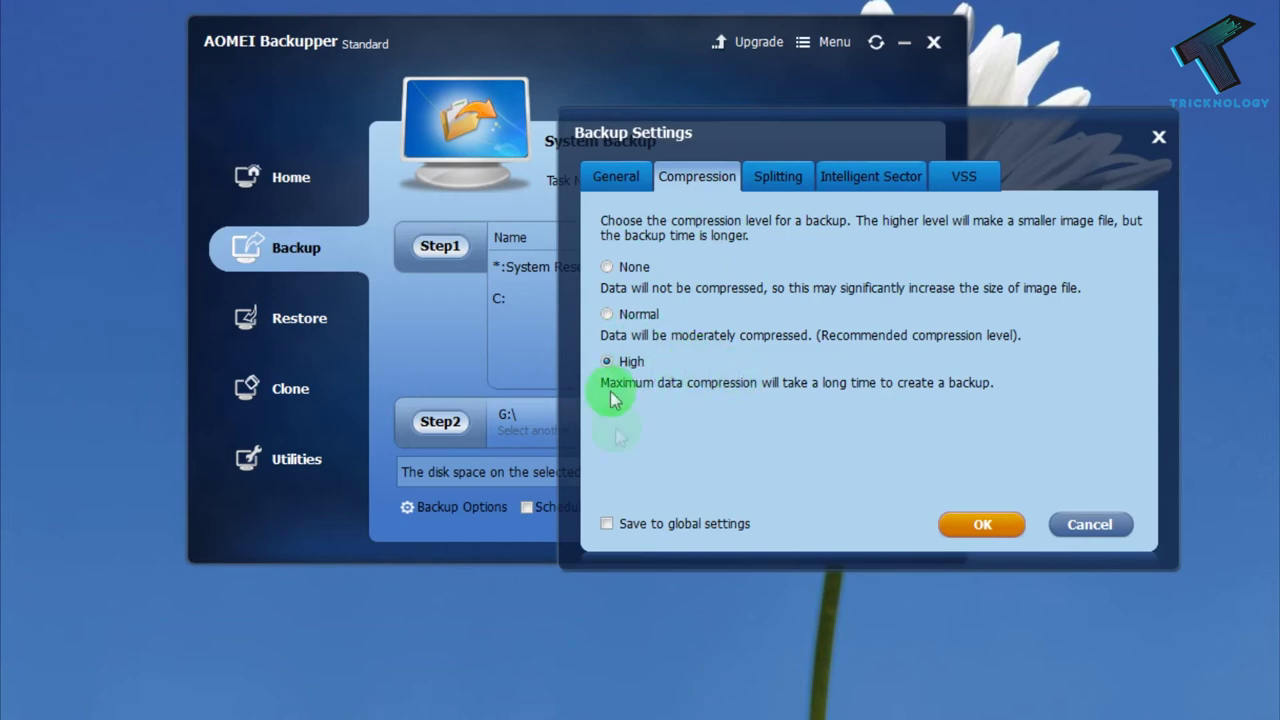
pyautogui.click(642, 314)
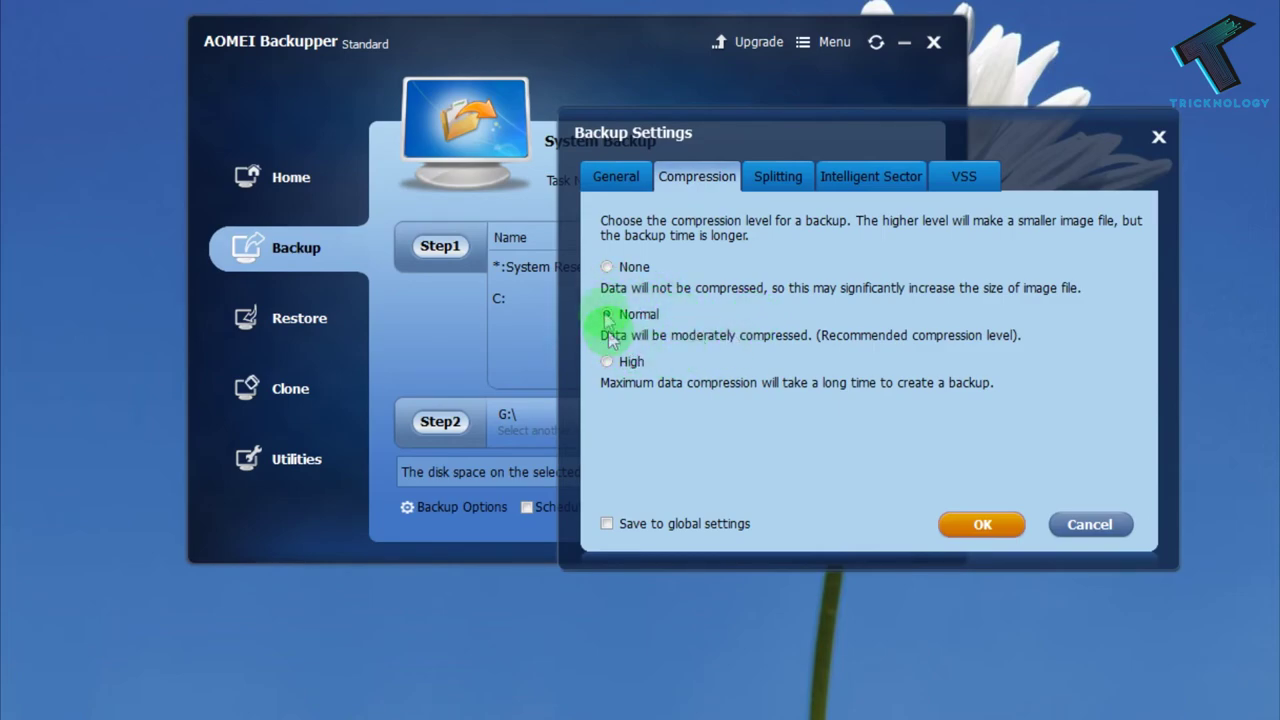
pyautogui.click(980, 522)
pyautogui.click(852, 516)
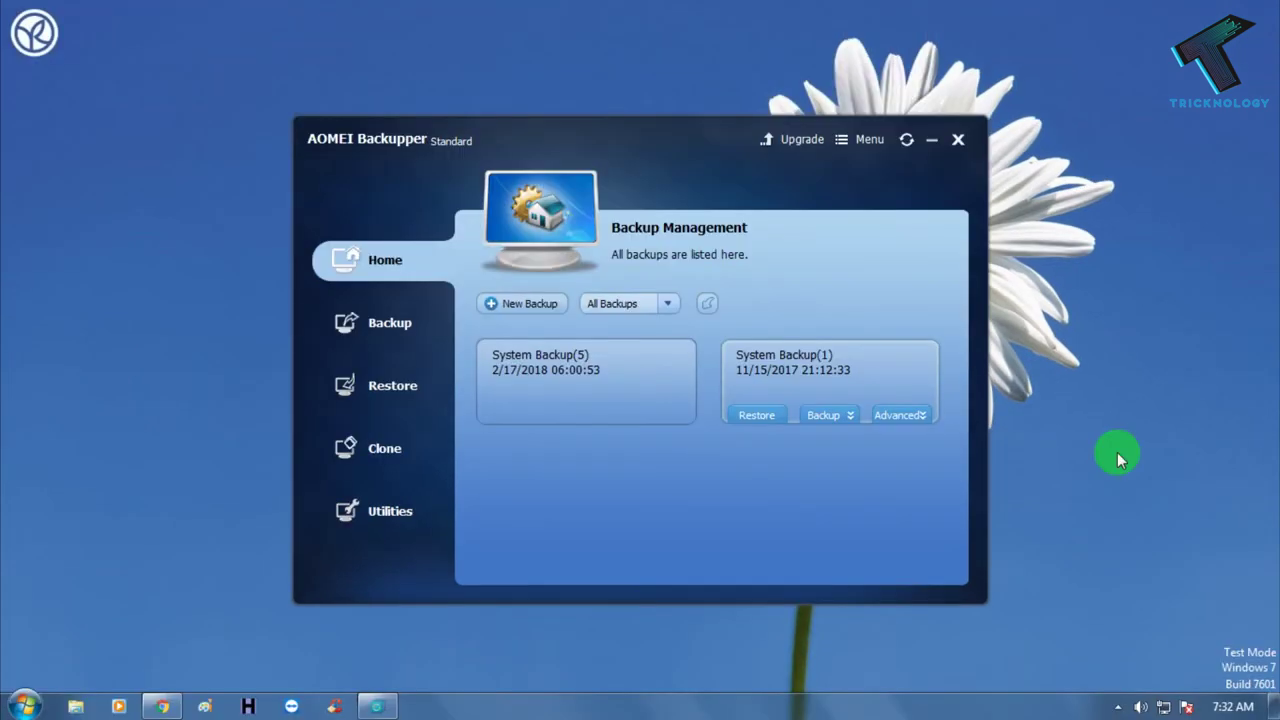
# Step: Load the System Backup(5) image from New Volume (G:) as the restore source
pyautogui.moveTo(630, 378)
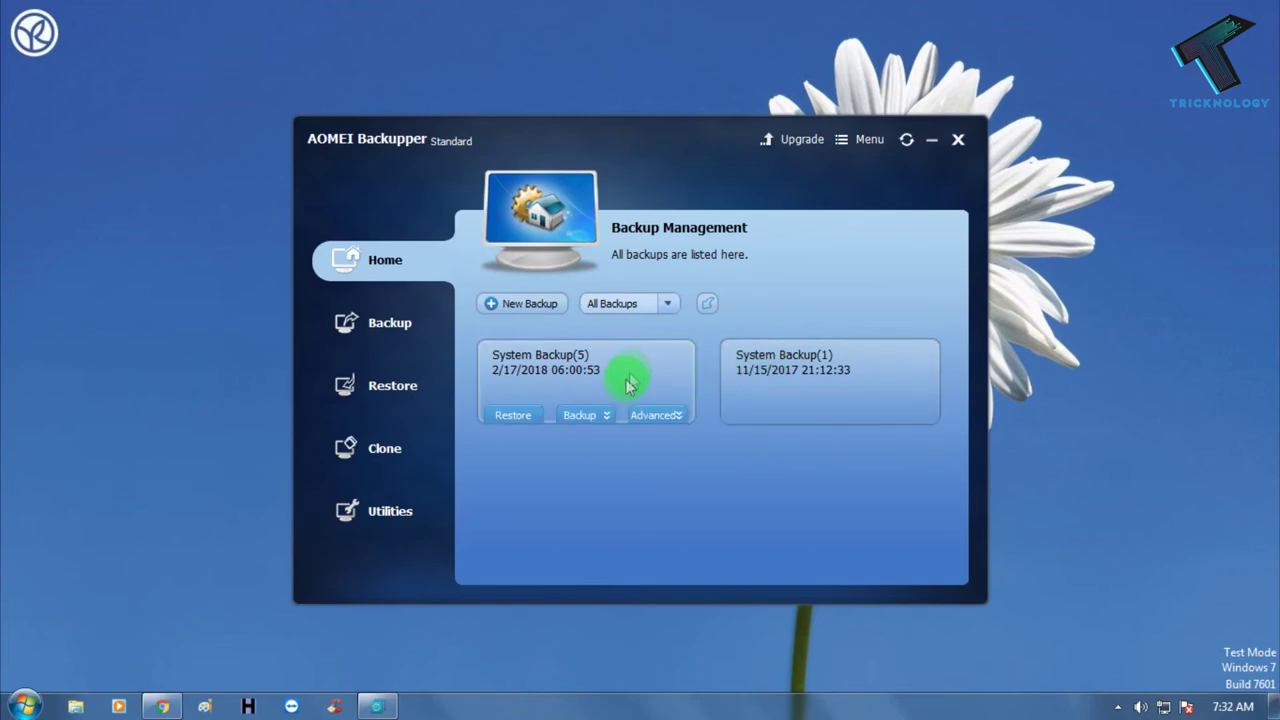
pyautogui.click(338, 398)
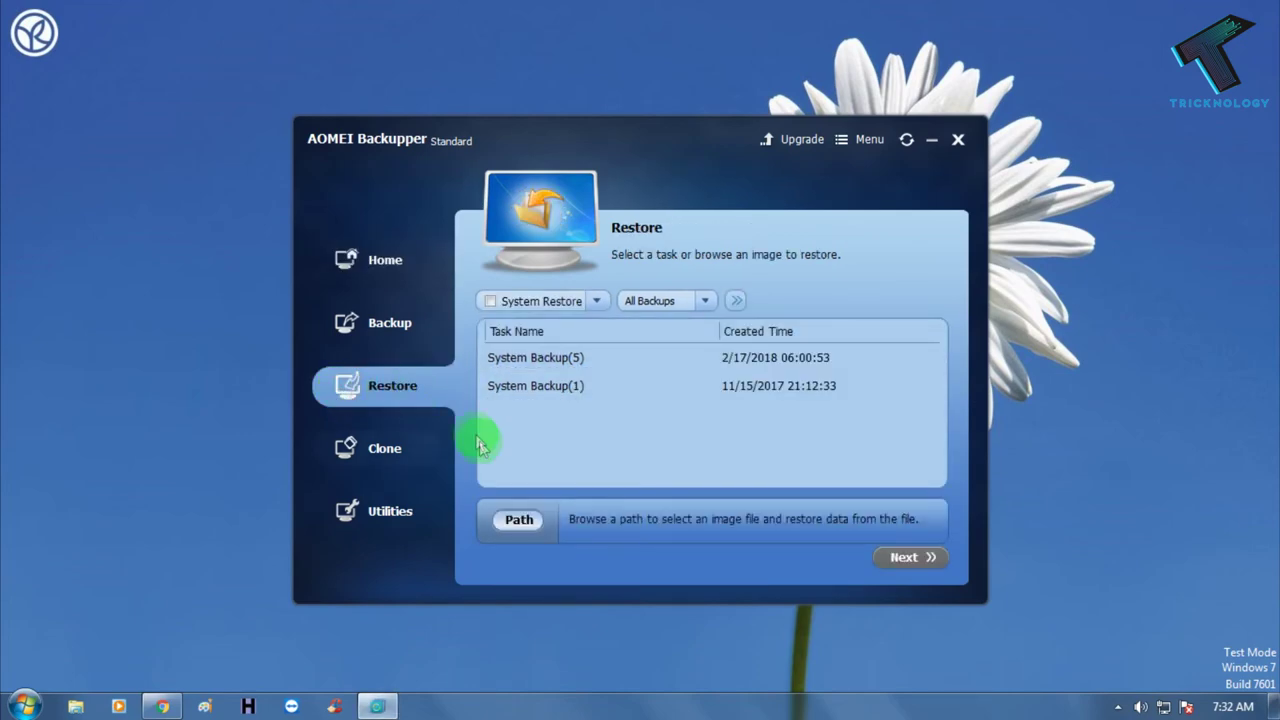
pyautogui.click(515, 518)
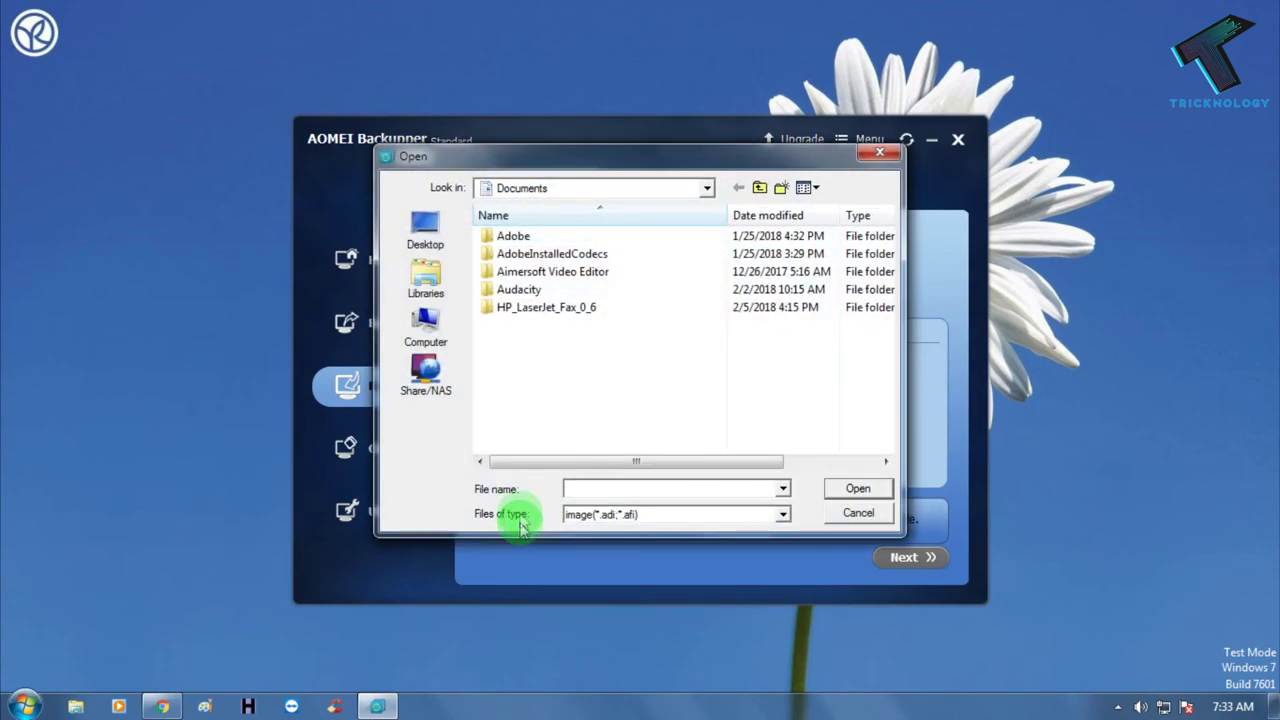
pyautogui.click(438, 341)
pyautogui.doubleClick(538, 347)
pyautogui.doubleClick(541, 238)
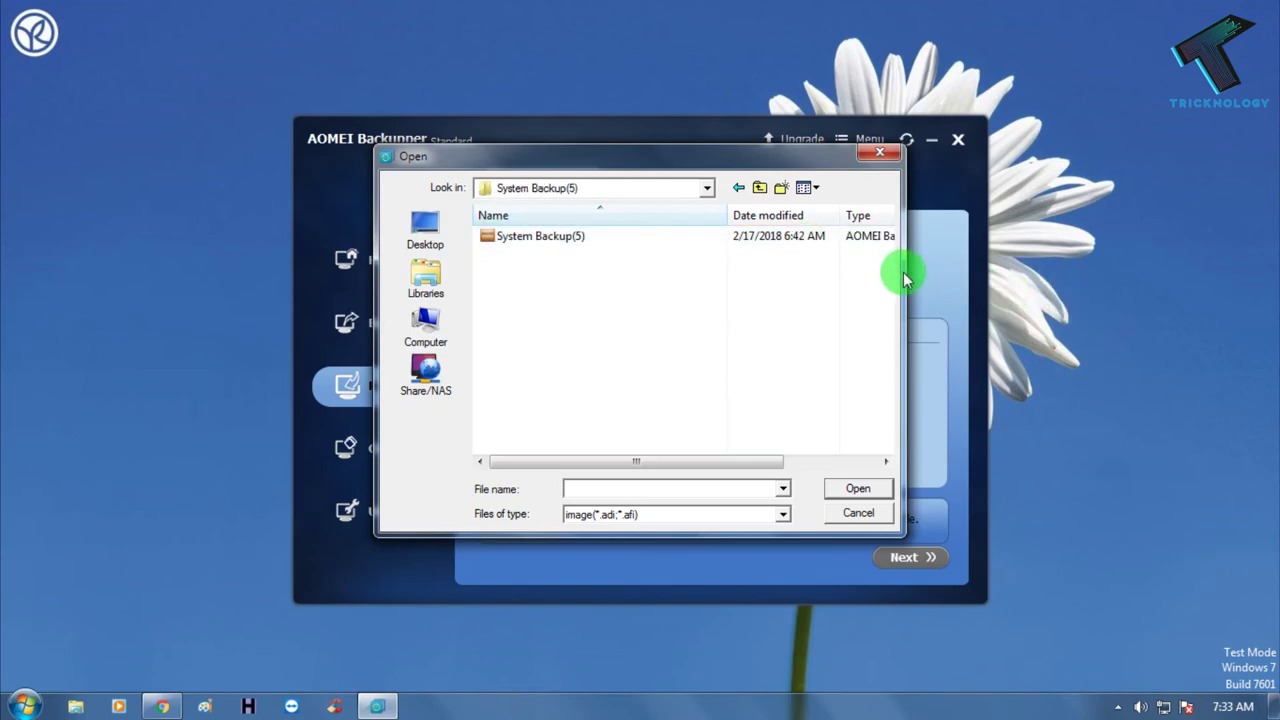
pyautogui.click(726, 242)
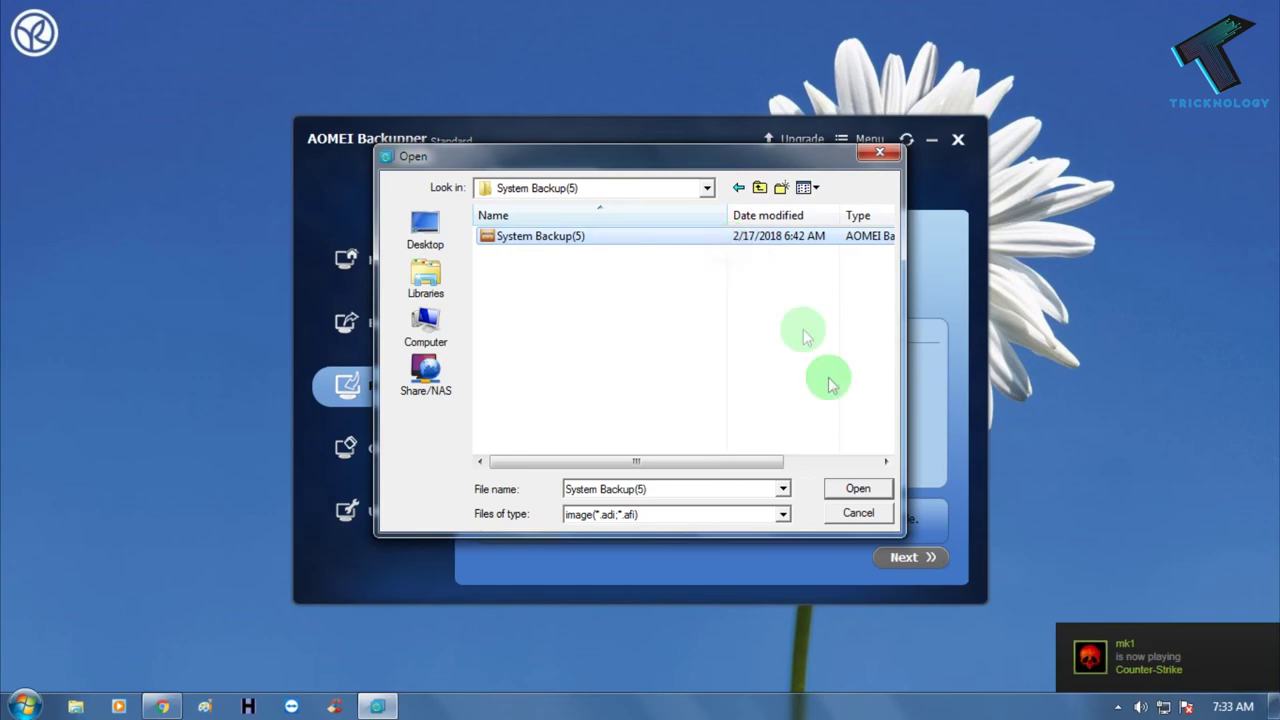
pyautogui.click(852, 489)
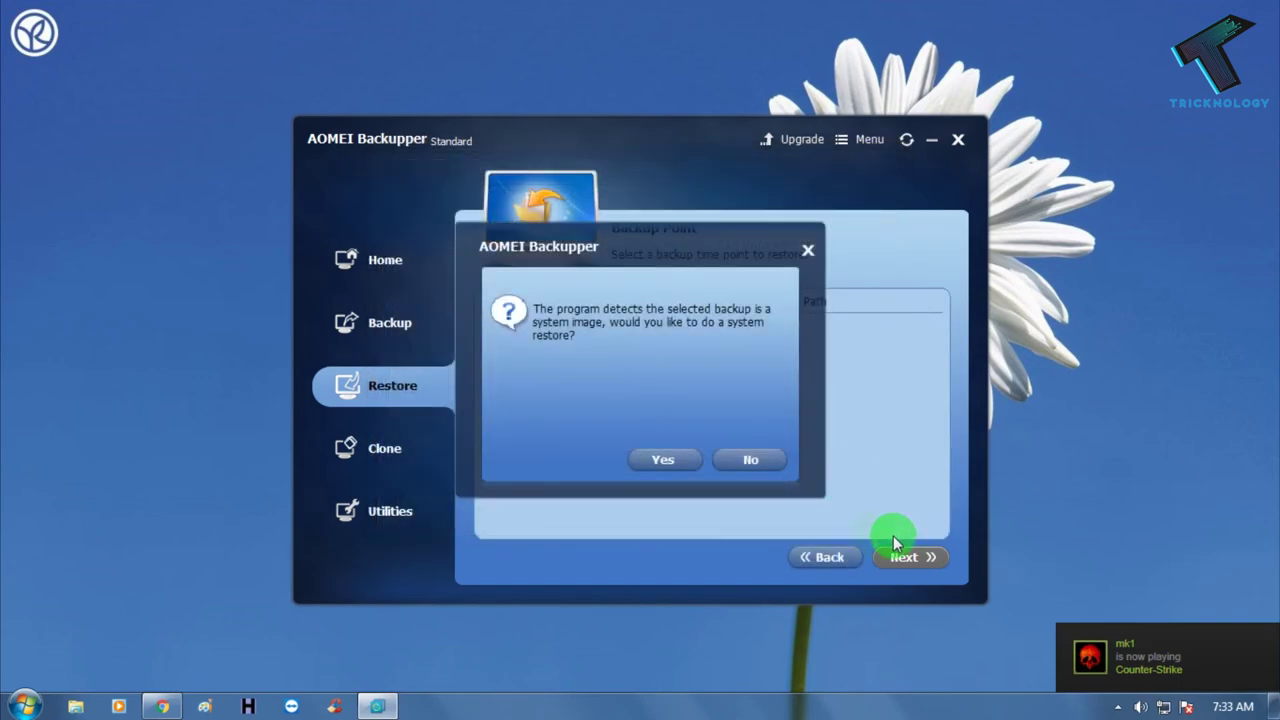